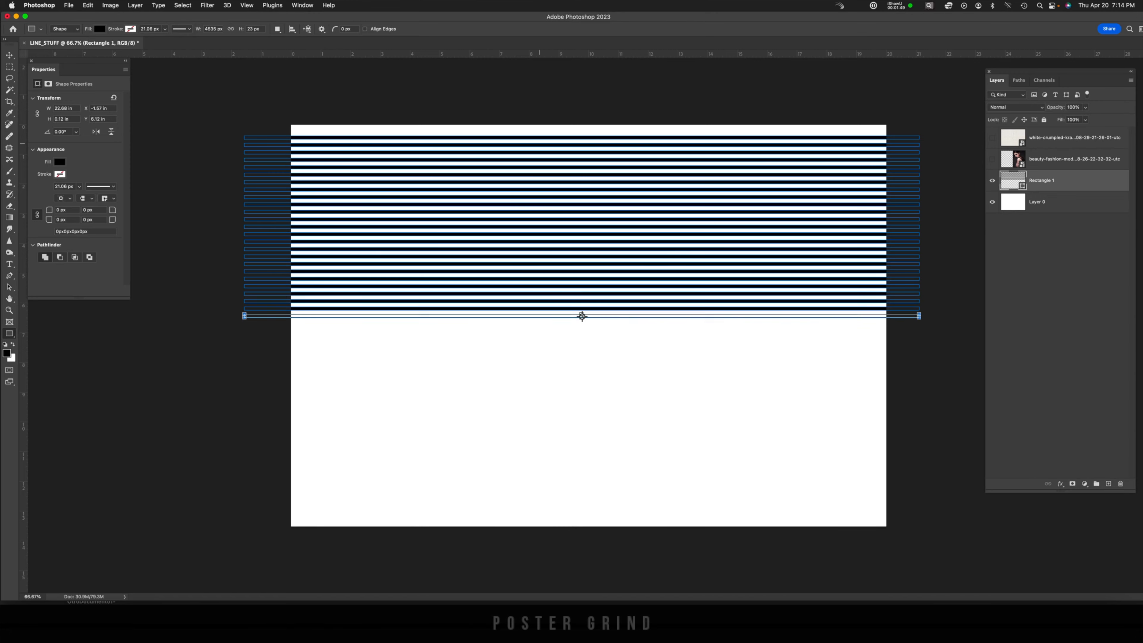
pyautogui.press('super+alt+shift+t')
pyautogui.press('super+alt+shift+t')
pyautogui.press('super+alt+shift+t')
pyautogui.press('super+alt+shift+t')
pyautogui.press('super+alt+shift+t')
pyautogui.press('super+alt+shift+t')
pyautogui.press('super+alt+shift+t')
pyautogui.press('super+alt+shift+t')
pyautogui.press('super+alt+shift+t')
pyautogui.press('super+alt+shift+t')
pyautogui.press('super+alt+shift+t')
pyautogui.press('super+alt+shift+t')
pyautogui.press('super+alt+shift+t')
pyautogui.press('super+alt+shift+t')
pyautogui.press('super+alt+shift+t')
pyautogui.press('super+alt+shift+t')
pyautogui.press('super+alt+shift+t')
pyautogui.press('super+alt+shift+t')
pyautogui.press('super+alt+shift+t')
pyautogui.press('super+alt+shift+t')
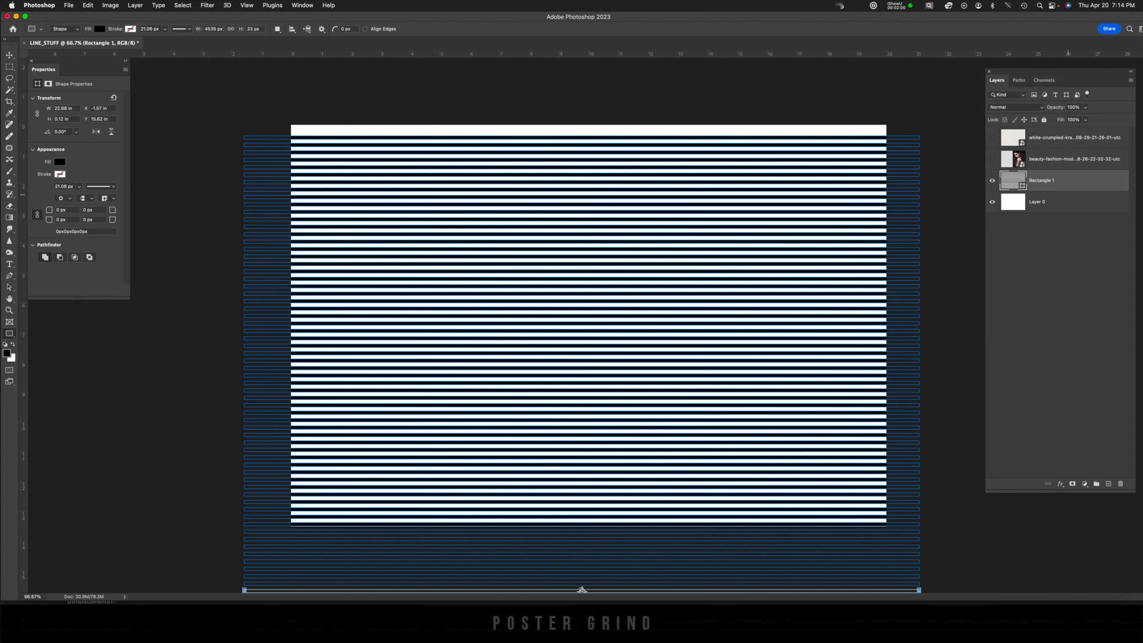
# Select everything and shift the stripes slightly upward so they cover the canvas top to bottom
pyautogui.press('super+a')
pyautogui.press('v')
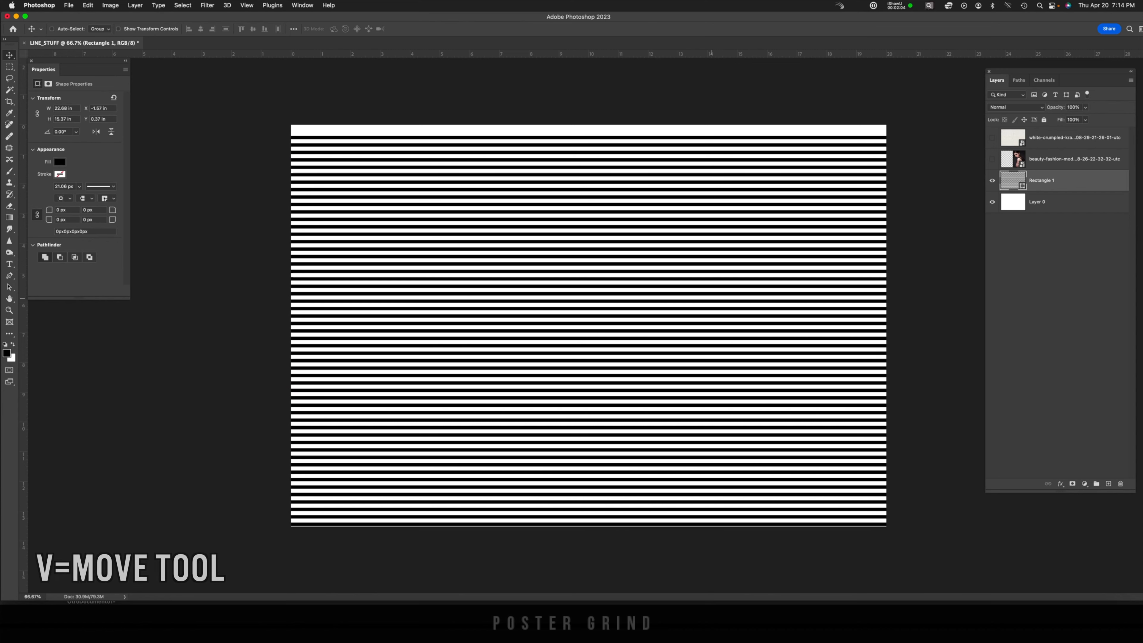
pyautogui.moveTo(684, 306); pyautogui.dragTo(683, 279)
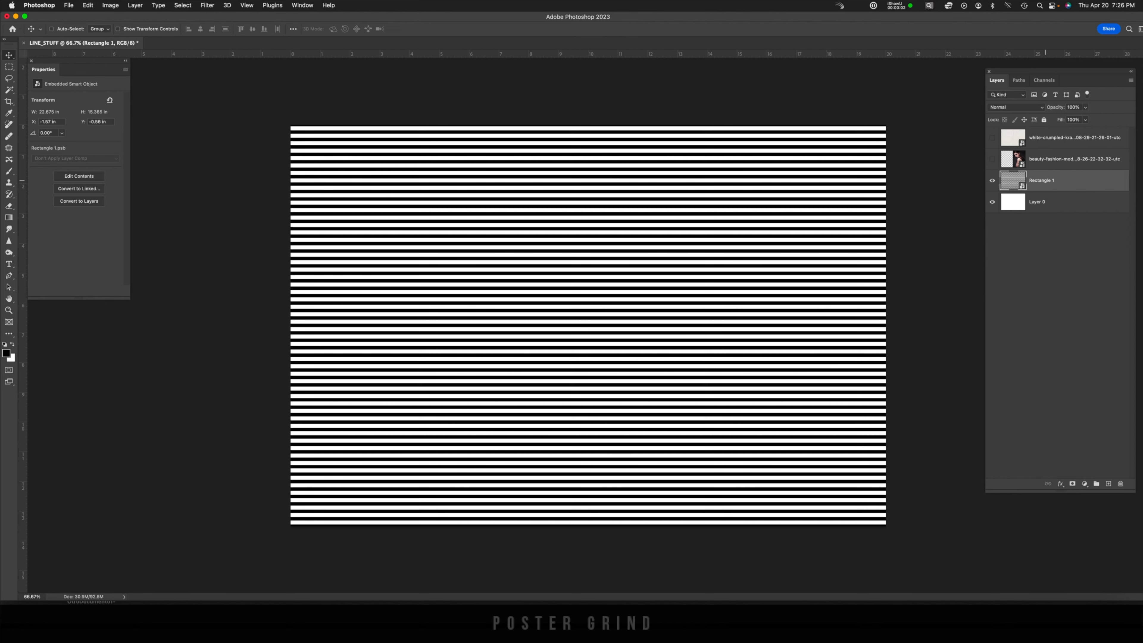
# Show the model photo layer, select its subject, and mask the photo to that selection
pyautogui.click(1035, 159)
pyautogui.click(992, 159)
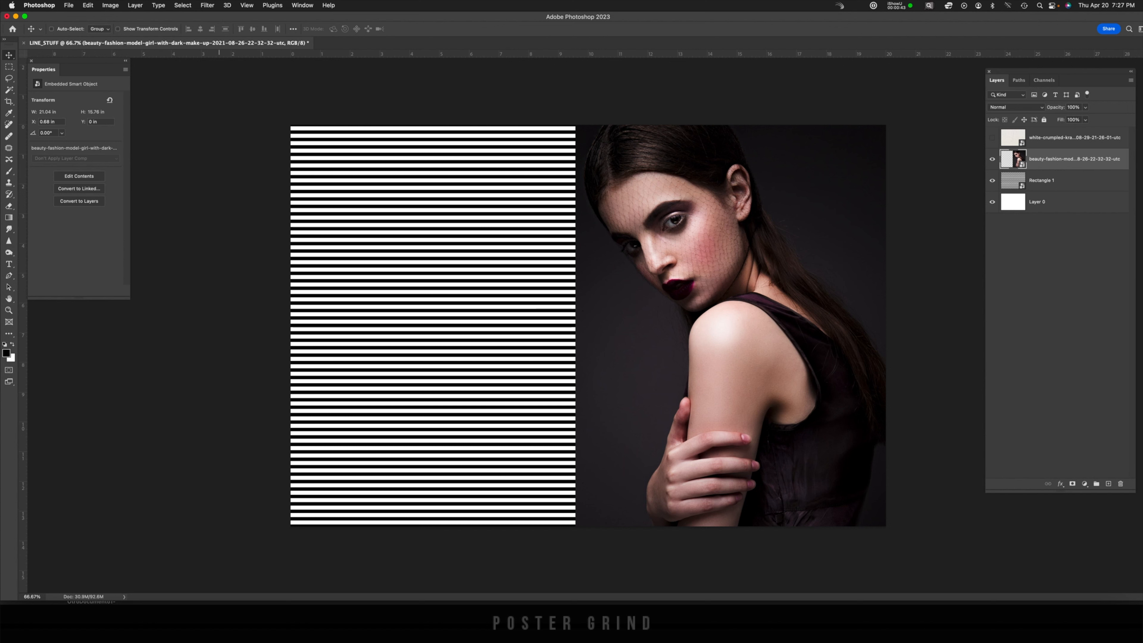
pyautogui.click(182, 5)
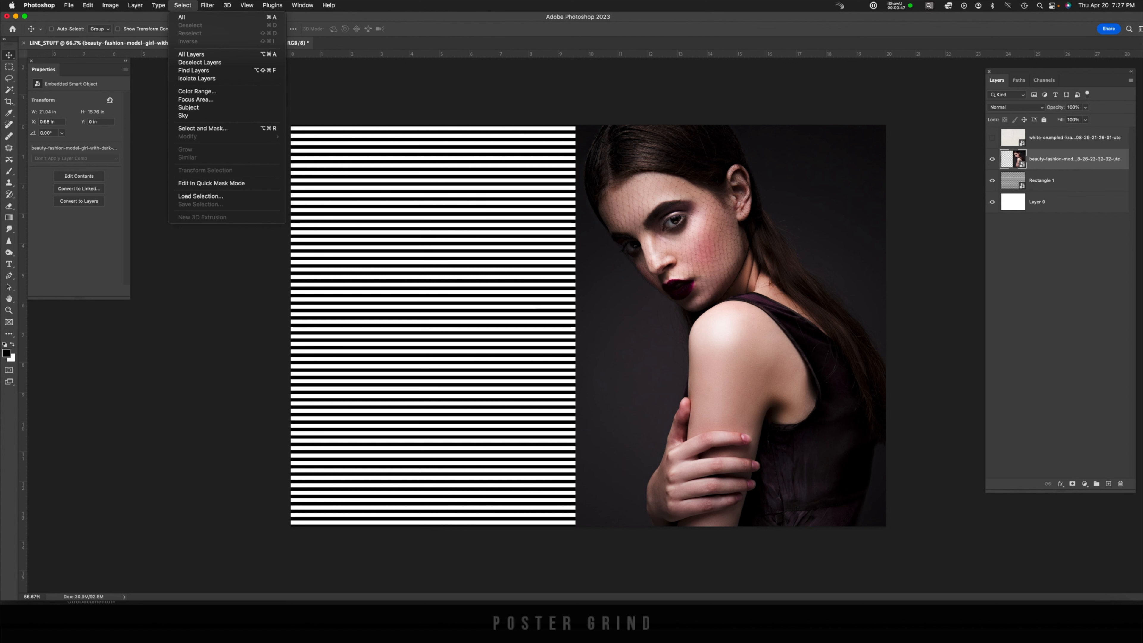
pyautogui.click(188, 107)
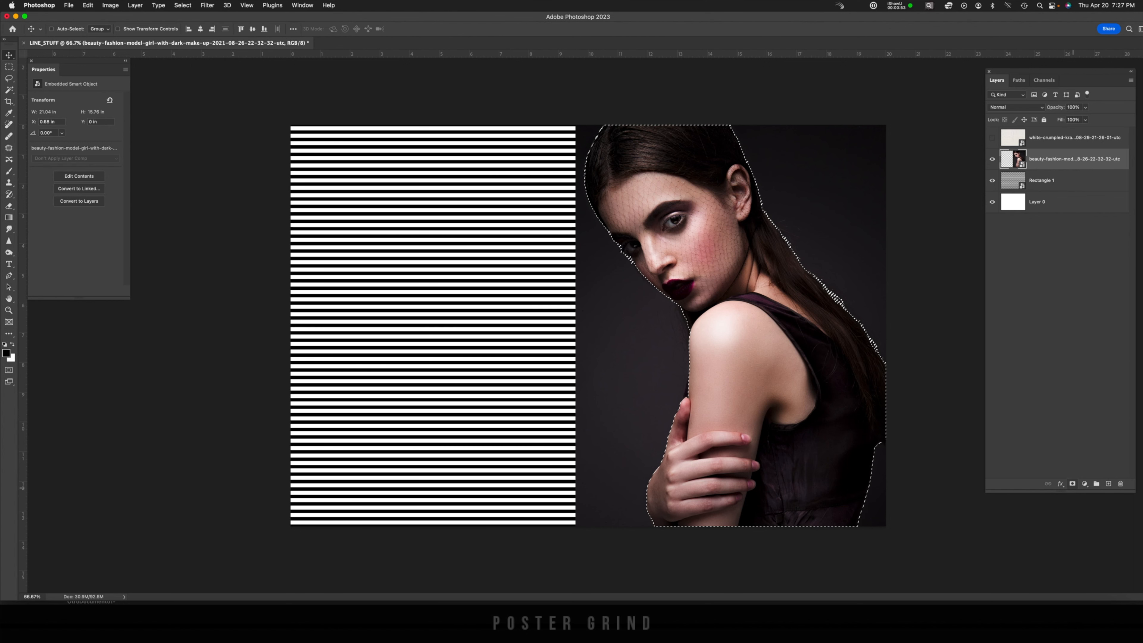
pyautogui.click(1072, 483)
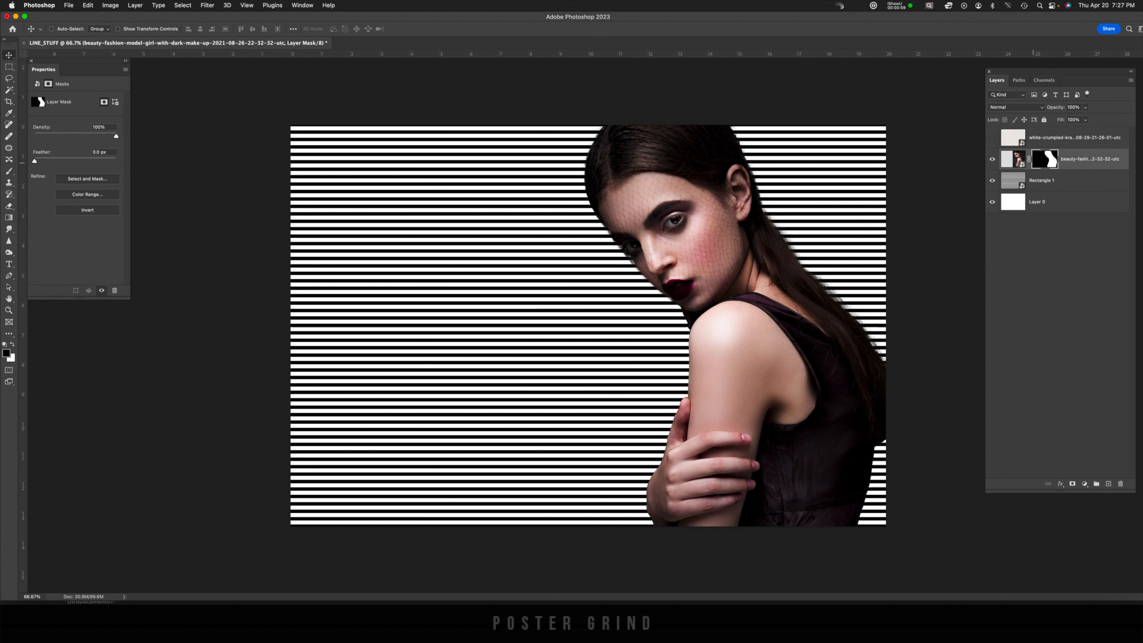
# Apply a Gaussian Blur smart filter to the model photo smart object
pyautogui.click(1013, 159)
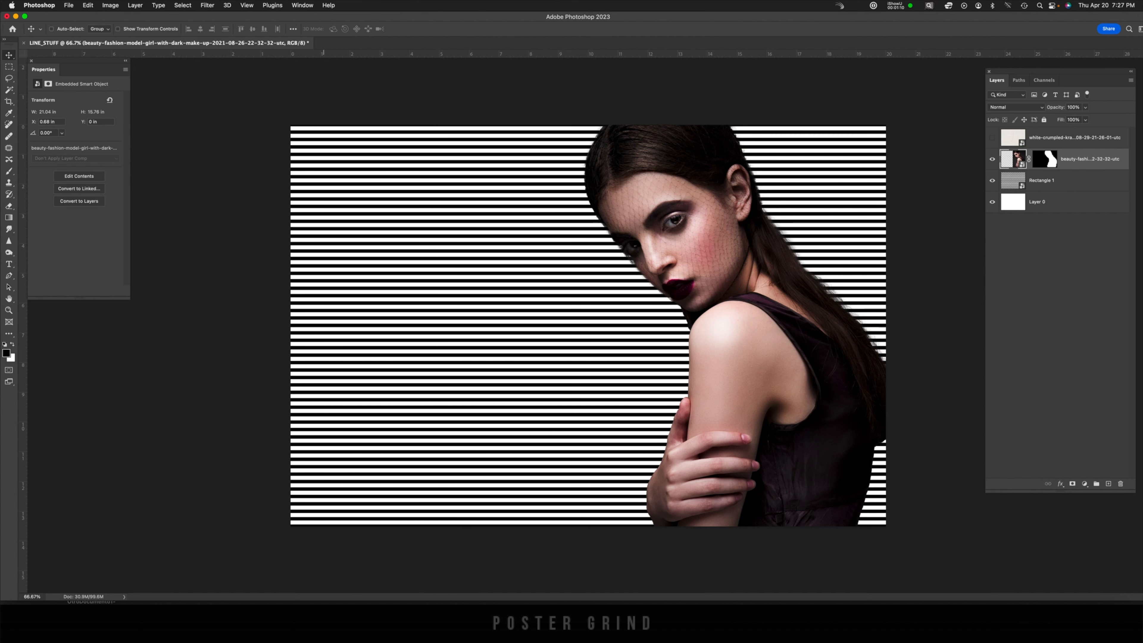
pyautogui.click(206, 5)
pyautogui.moveTo(234, 120)
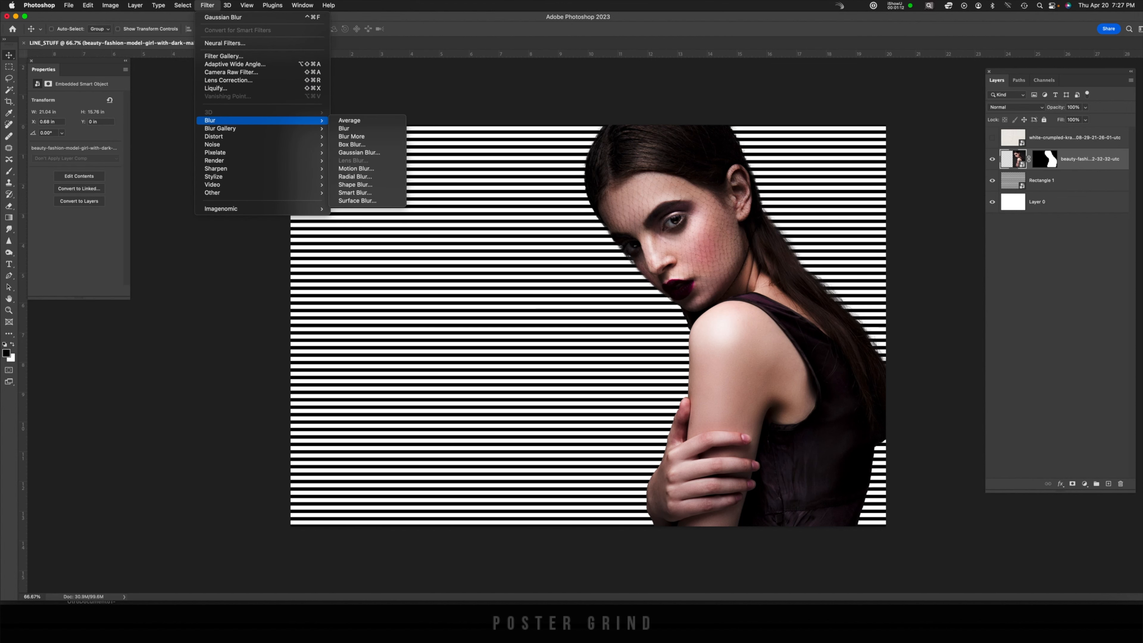
pyautogui.click(359, 152)
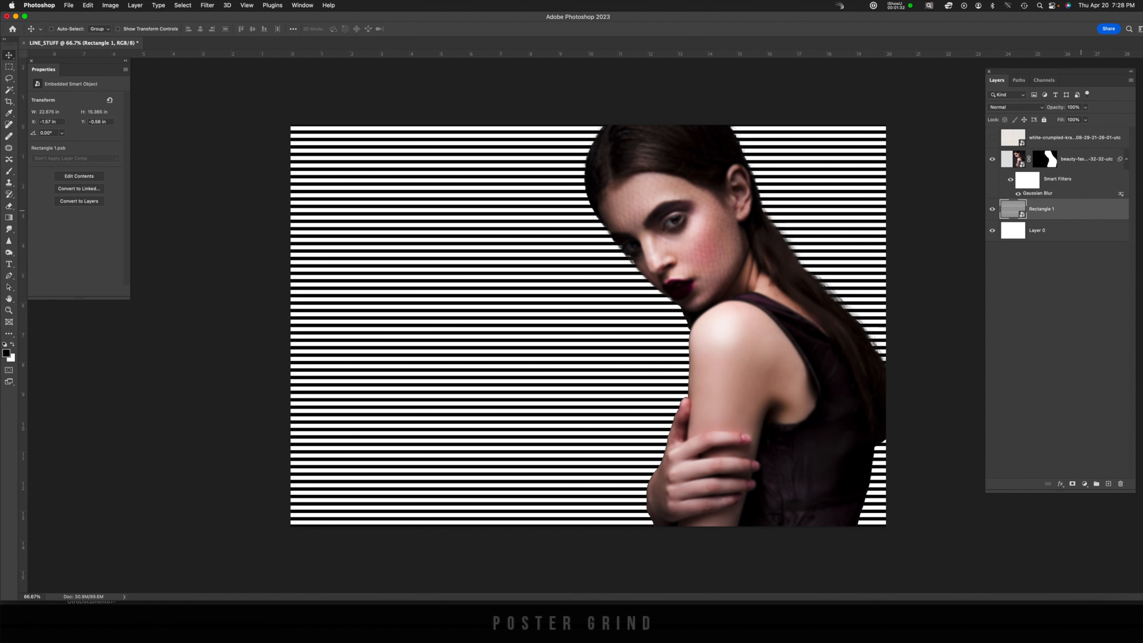
# Convert the stripes layer to a smart object and apply a 5.8-pixel Gaussian Blur to it
pyautogui.rightClick(1075, 210)
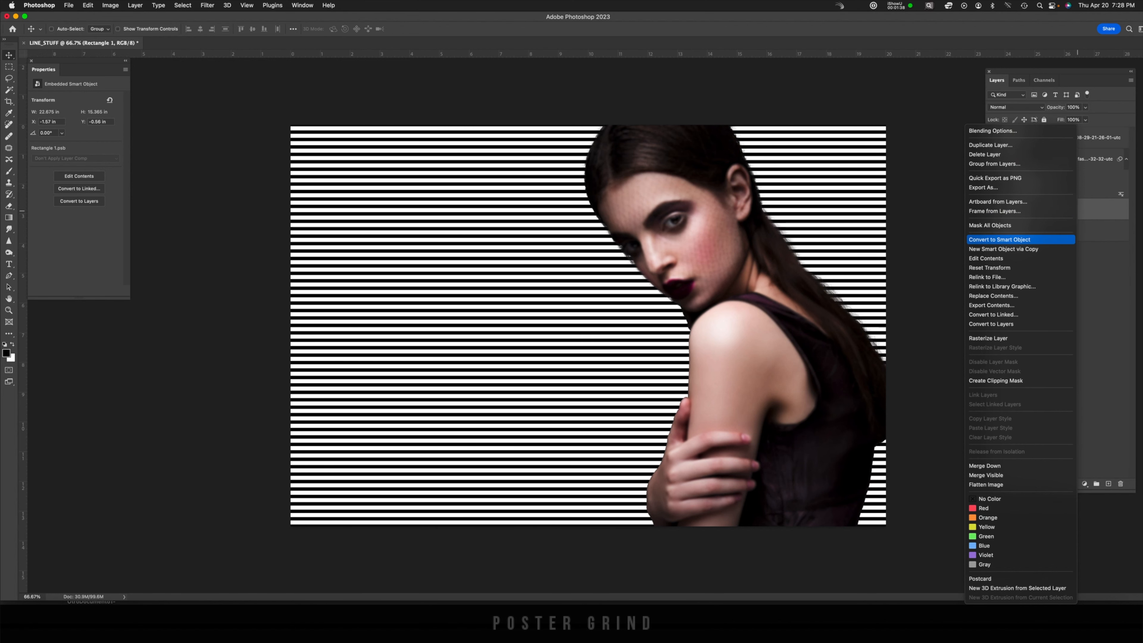
pyautogui.click(999, 240)
pyautogui.click(207, 5)
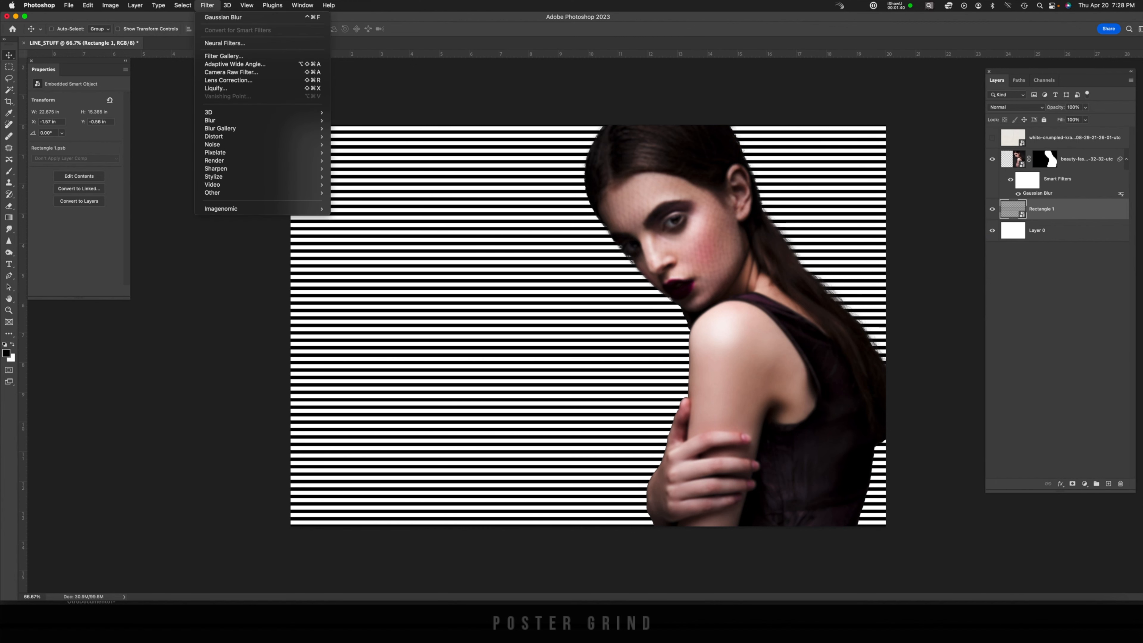
pyautogui.moveTo(210, 120)
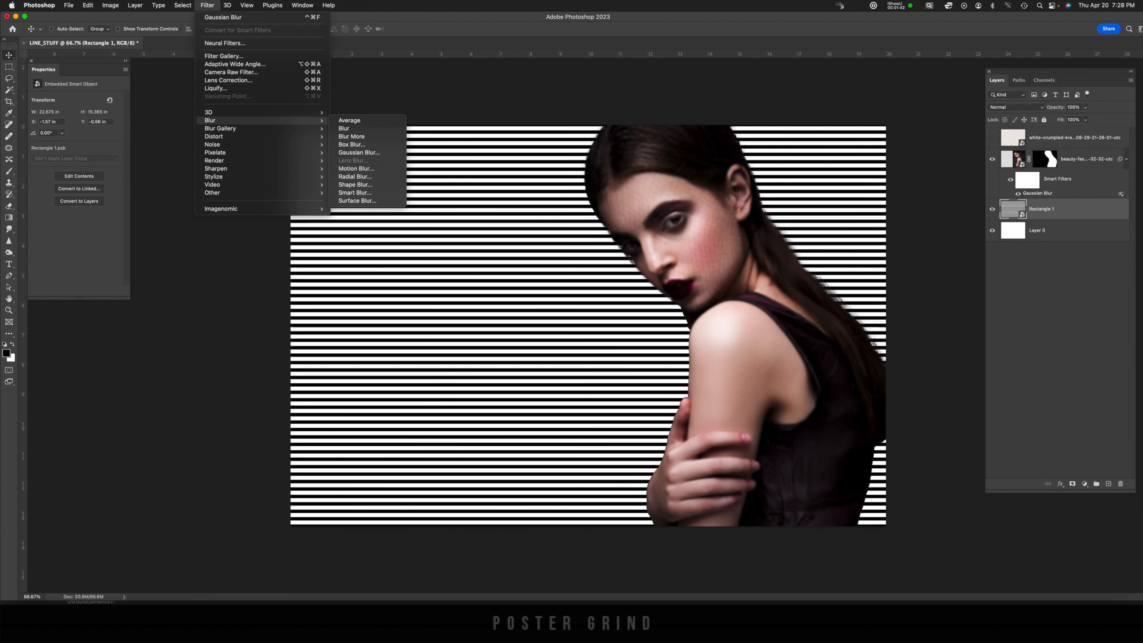
pyautogui.click(358, 153)
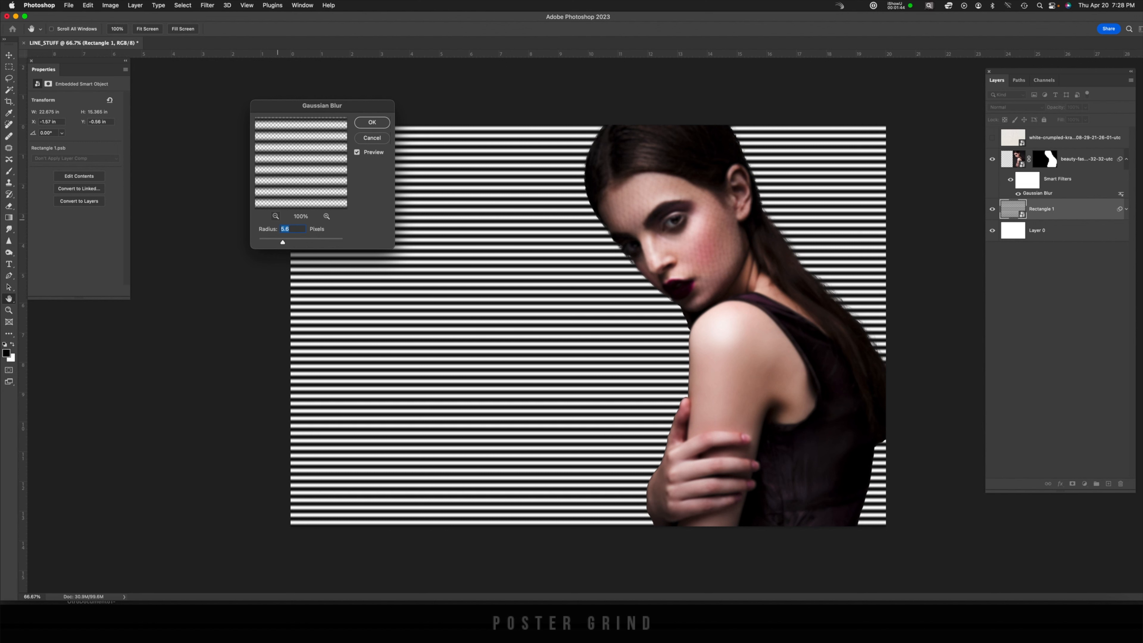
pyautogui.press('Return')
# Move the stripes layer above the model photo and add a Threshold adjustment layer set to 128
pyautogui.moveTo(1012, 208); pyautogui.dragTo(1016, 149)
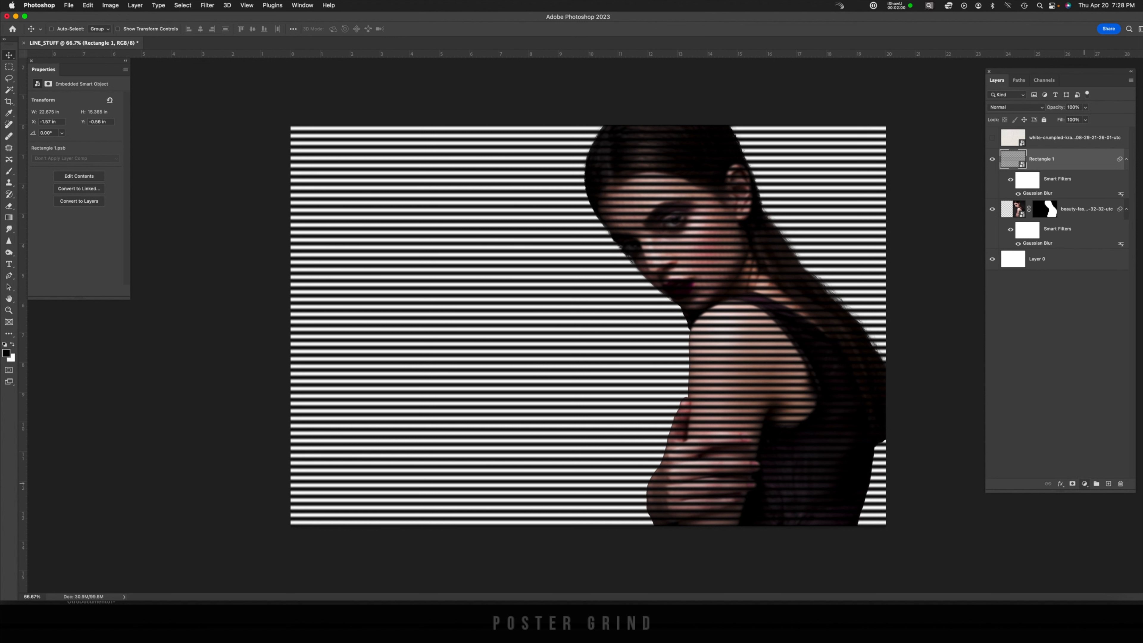
pyautogui.click(1085, 484)
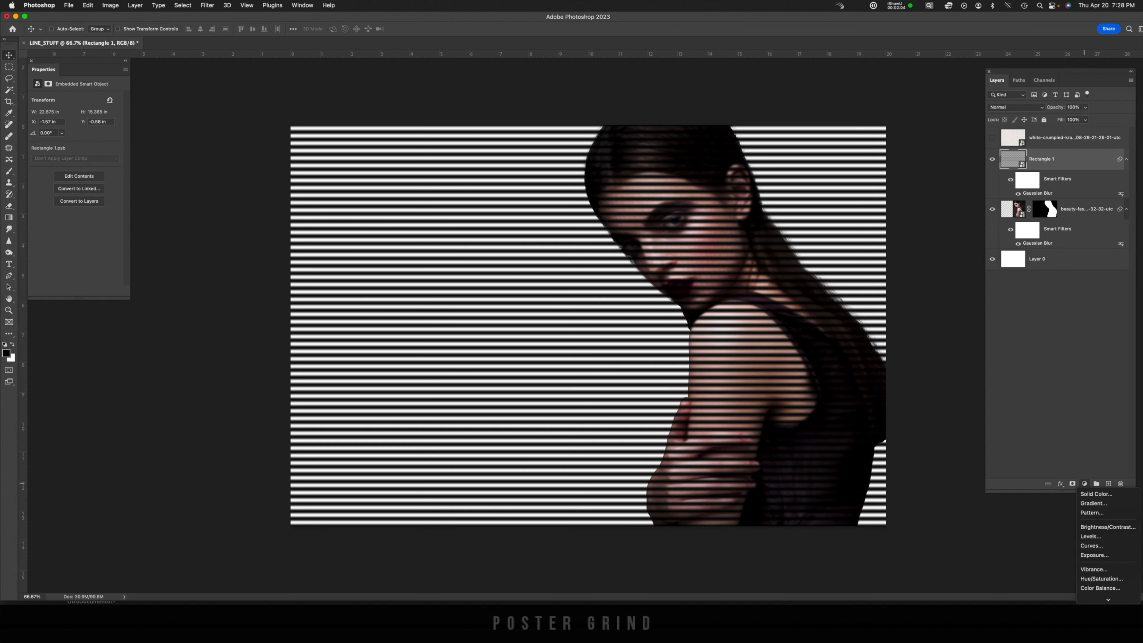
pyautogui.moveTo(1108, 599)
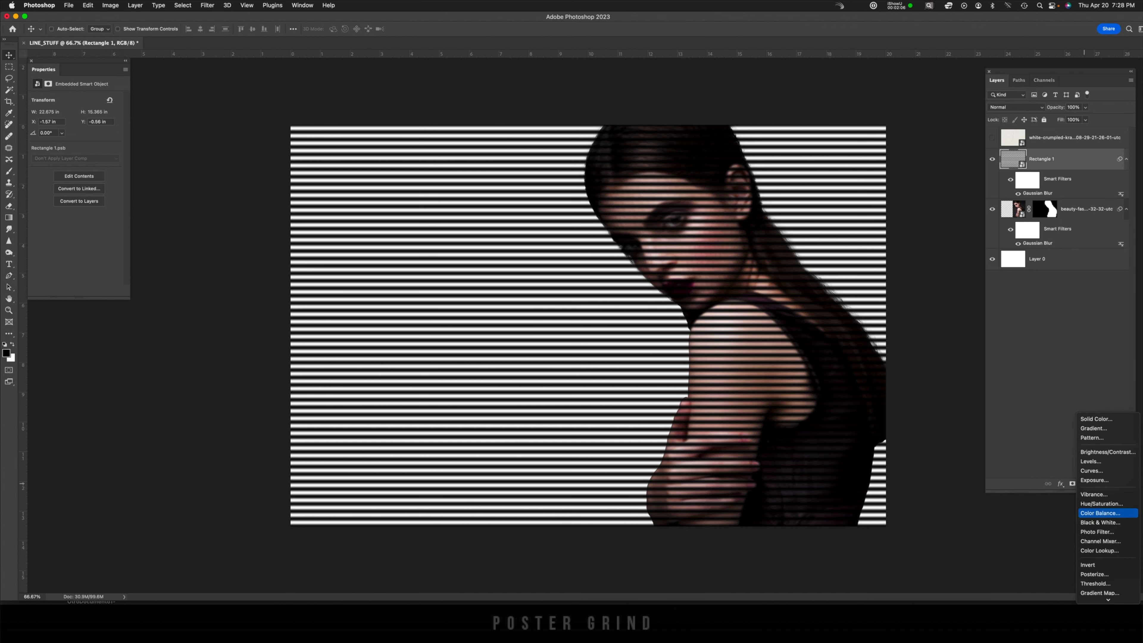
pyautogui.click(1107, 583)
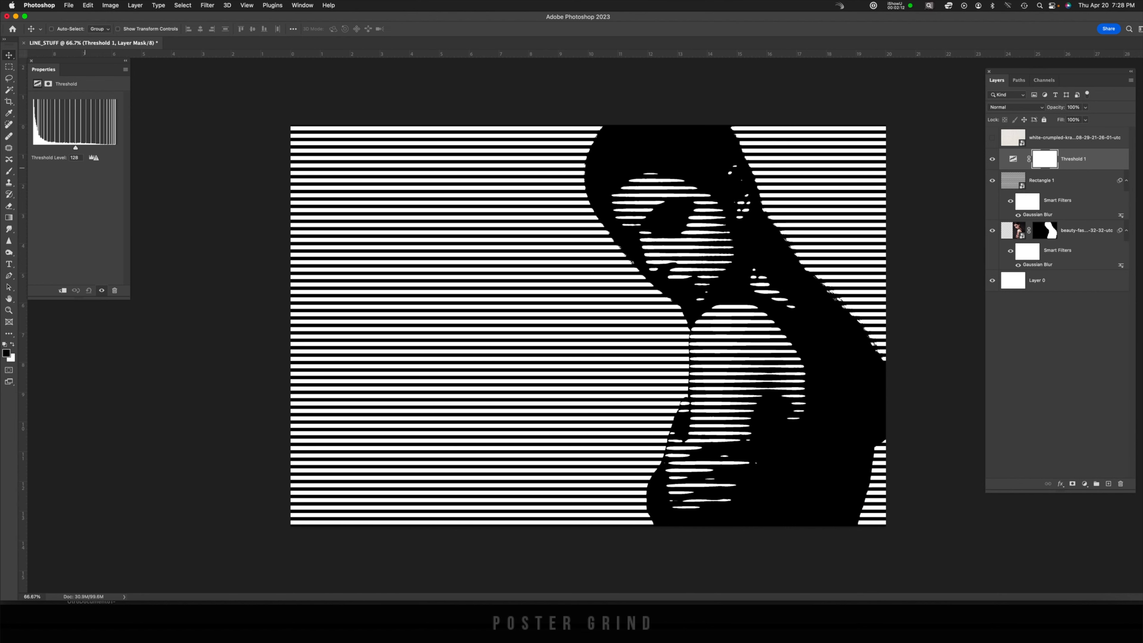
pyautogui.moveTo(77, 149)
pyautogui.mouseDown()
pyautogui.moveTo(62, 147)
pyautogui.moveTo(73, 148)
pyautogui.mouseUp()
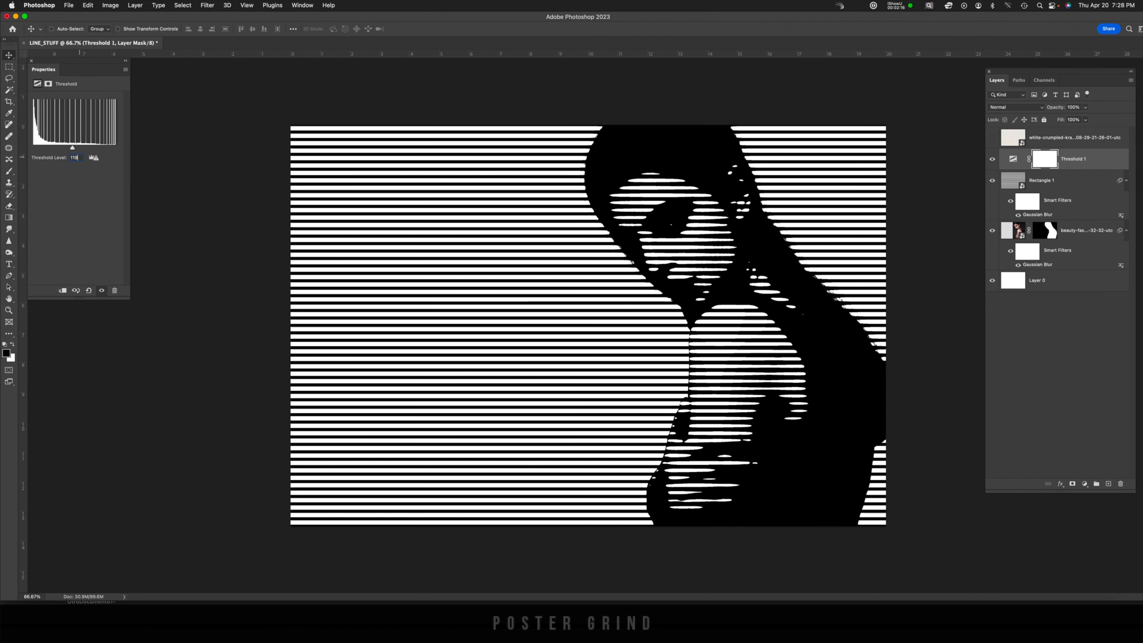
pyautogui.write('128')
pyautogui.press('Return')
# Add an Exposure adjustment layer above the stripes and raise its exposure
pyautogui.click(1070, 180)
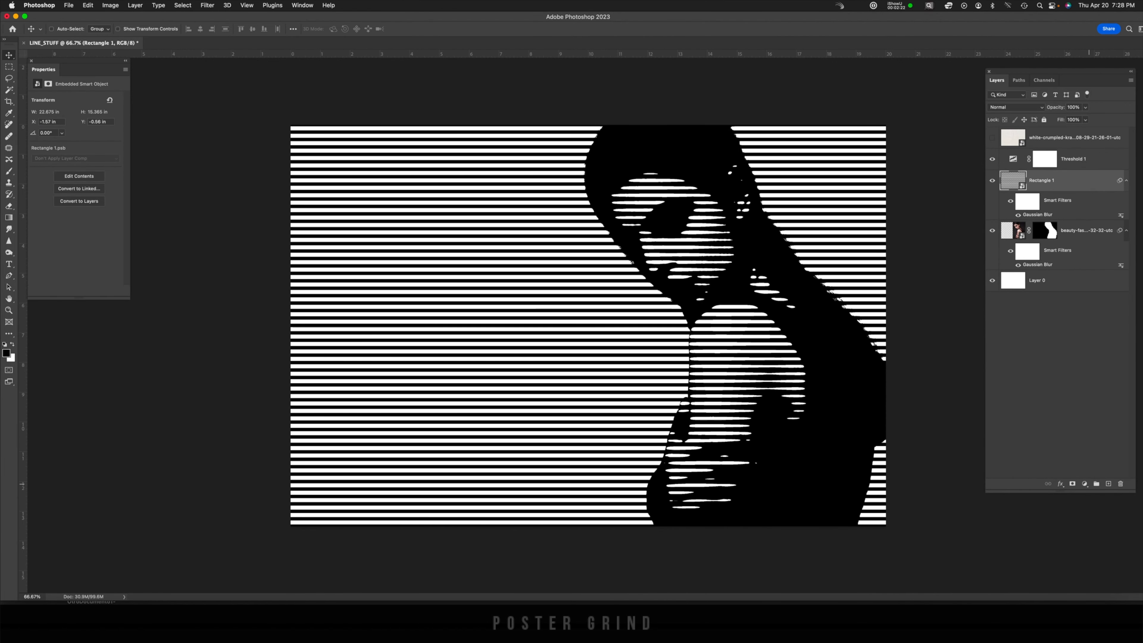
pyautogui.click(1084, 484)
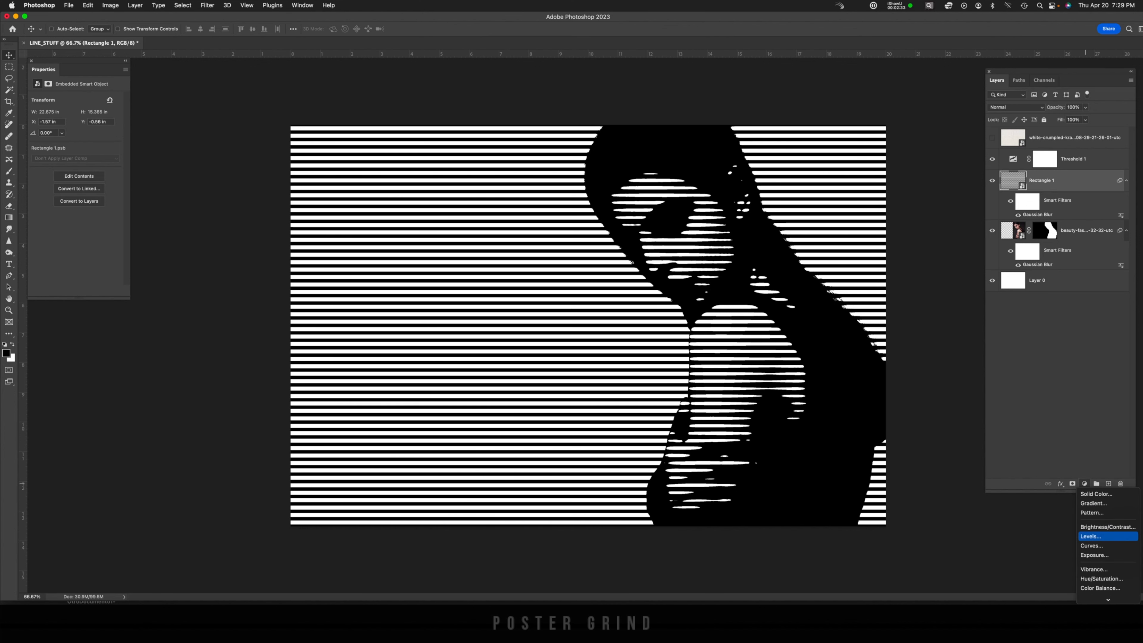
pyautogui.click(1095, 556)
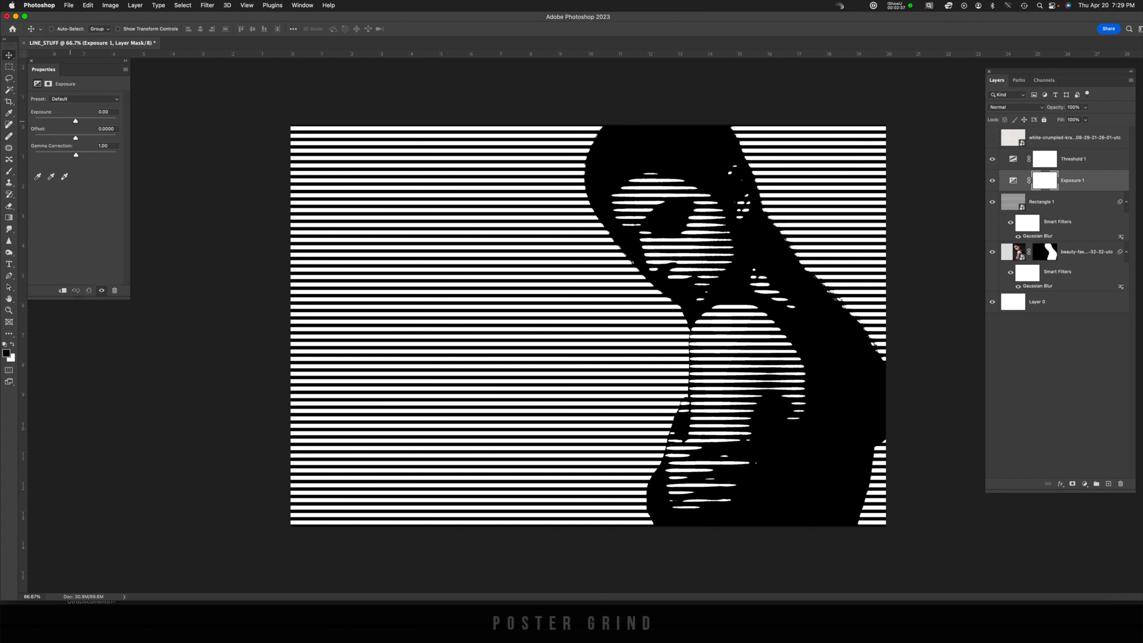
pyautogui.moveTo(75, 120)
pyautogui.mouseDown()
pyautogui.moveTo(101, 121)
pyautogui.moveTo(59, 121)
pyautogui.moveTo(96, 121)
pyautogui.mouseUp()
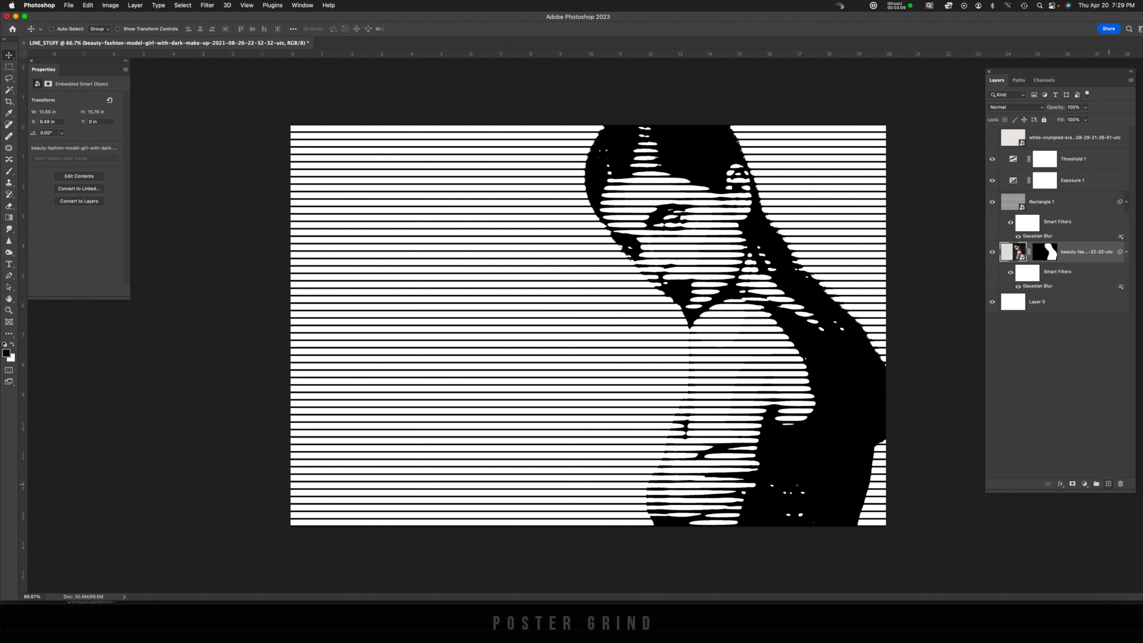
# Create a new layer and add the text GRIND on the poster with the Type tool
pyautogui.click(1108, 484)
pyautogui.press('t')
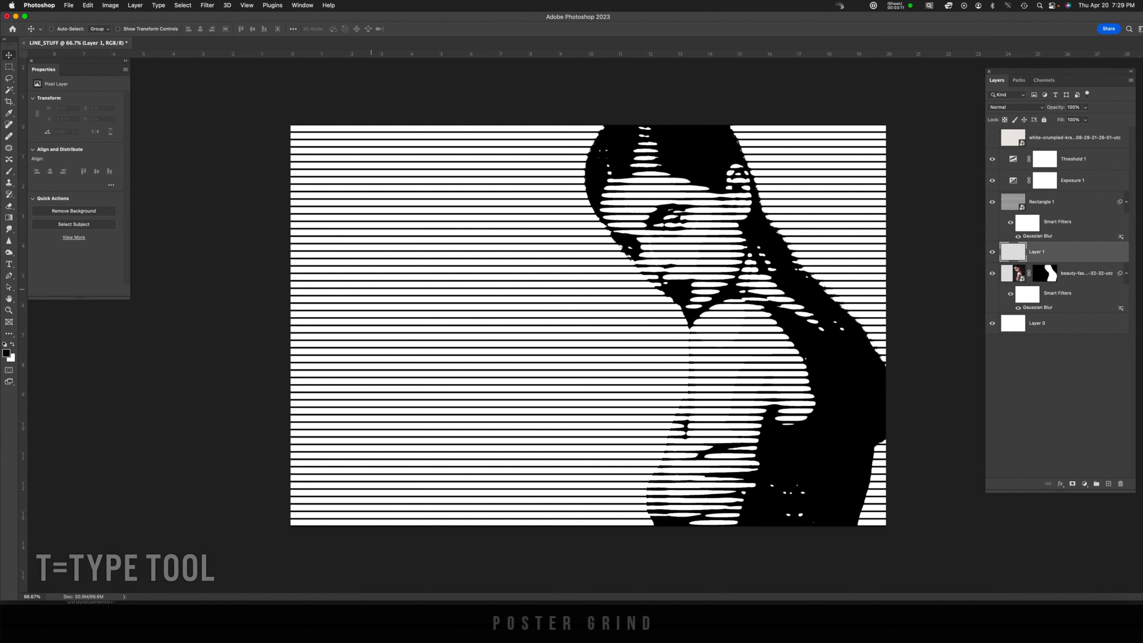
pyautogui.click(372, 290)
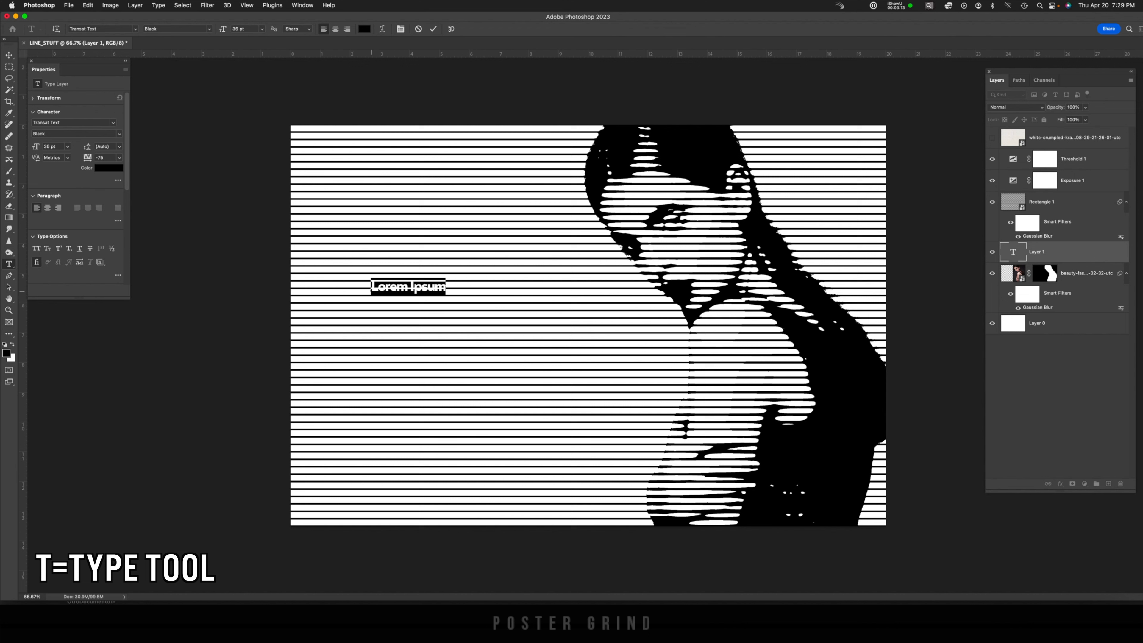
pyautogui.write('GRIND')
pyautogui.hotkey('ctrl', 'Return')
# Scale the GRIND text to about 319 pt and place it across the lower-left middle of the poster
pyautogui.hotkey('ctrl', 't')
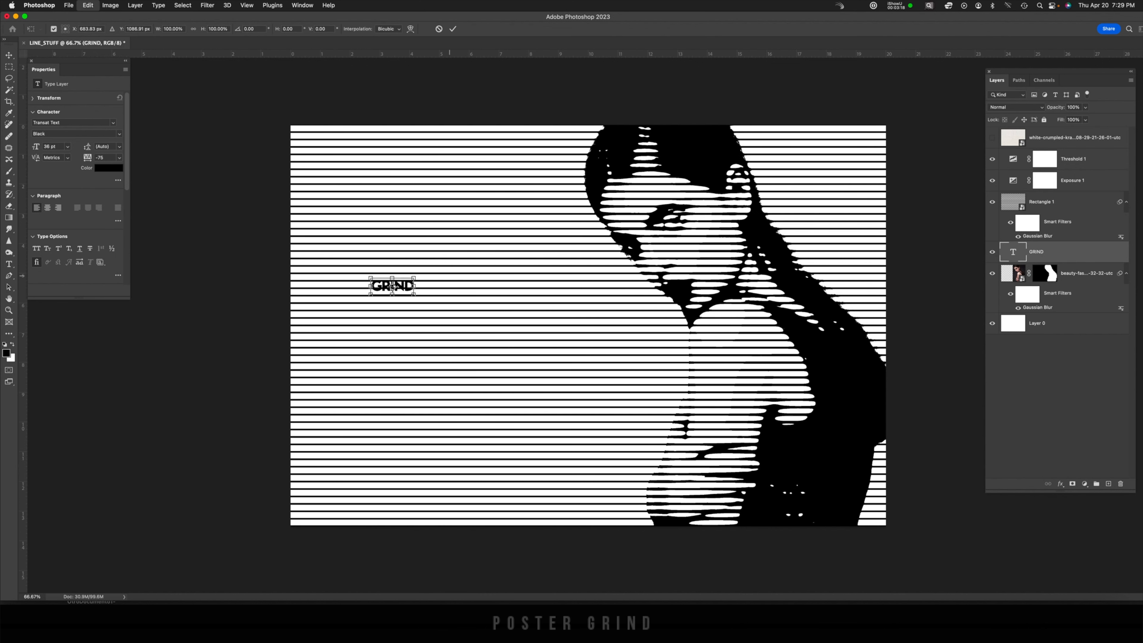
pyautogui.moveTo(414, 278); pyautogui.dragTo(681, 183)
pyautogui.moveTo(580, 238); pyautogui.dragTo(445, 389)
pyautogui.moveTo(599, 328); pyautogui.dragTo(670, 301)
pyautogui.press('Return')
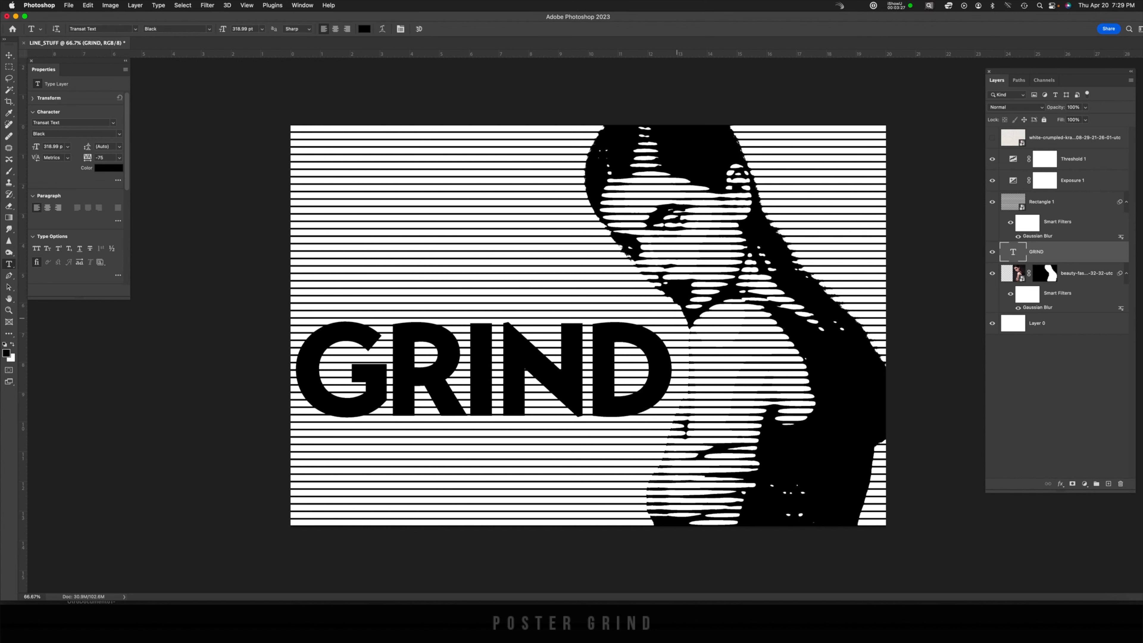
# Convert the GRIND text to a smart object and apply a Gaussian Blur of about 48.7 pixels
pyautogui.rightClick(996, 252)
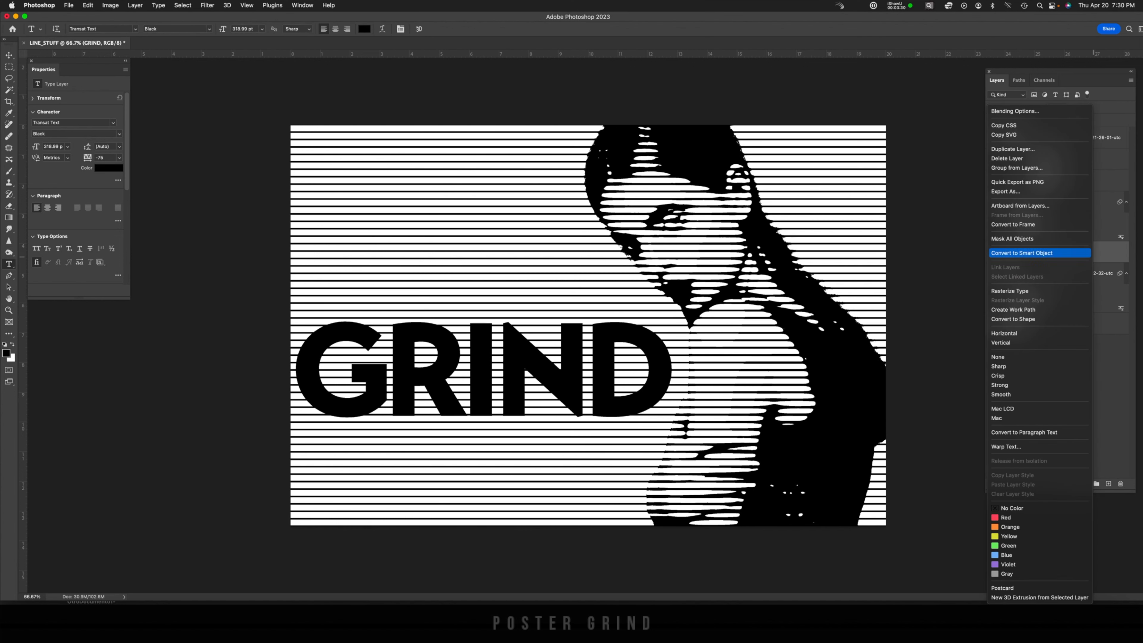
pyautogui.click(1035, 253)
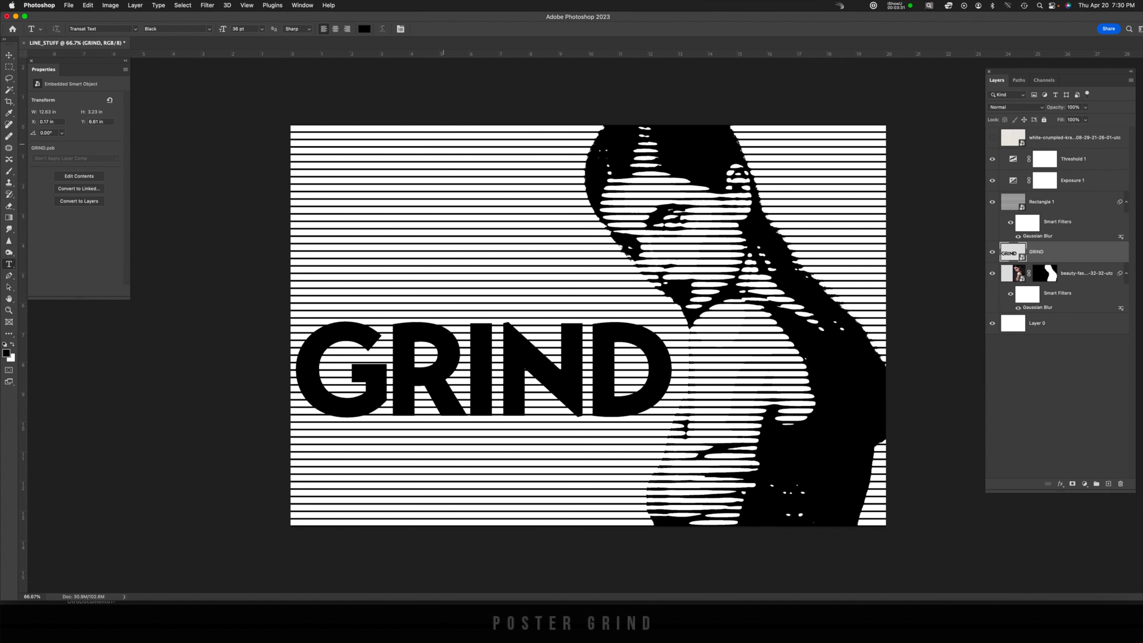
pyautogui.click(206, 5)
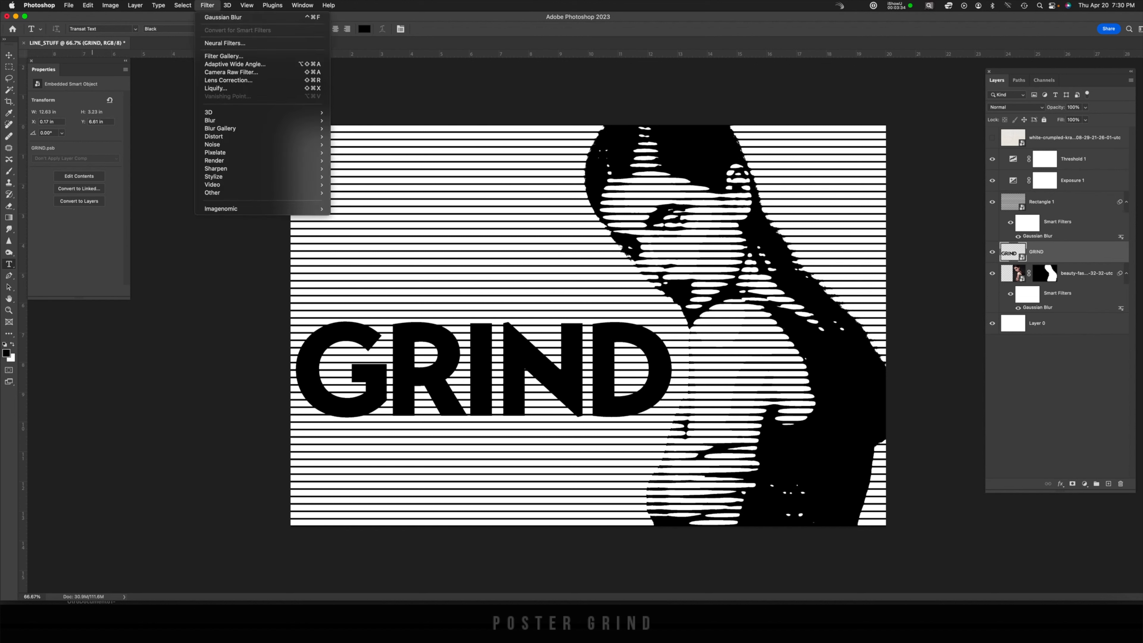
pyautogui.moveTo(211, 120)
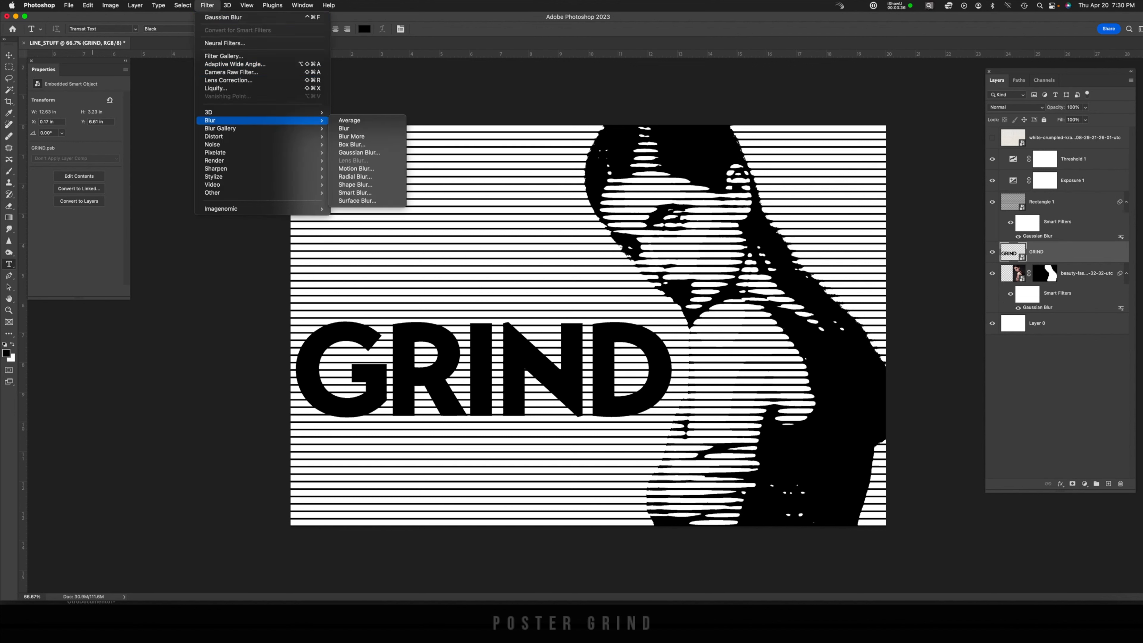
pyautogui.click(359, 152)
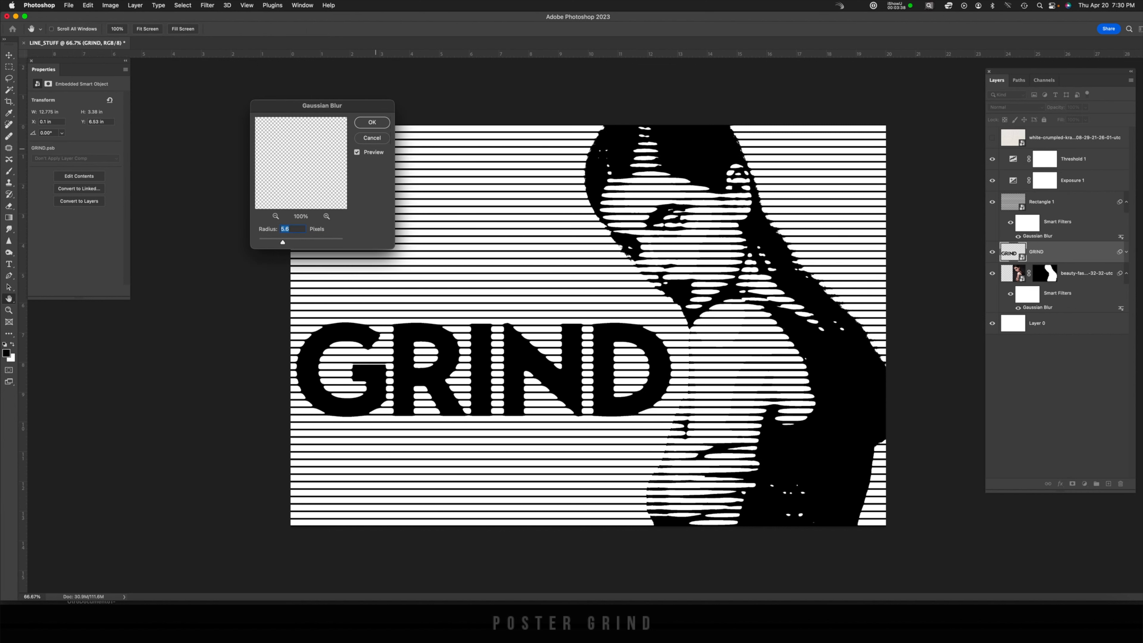
pyautogui.moveTo(286, 242); pyautogui.dragTo(297, 242)
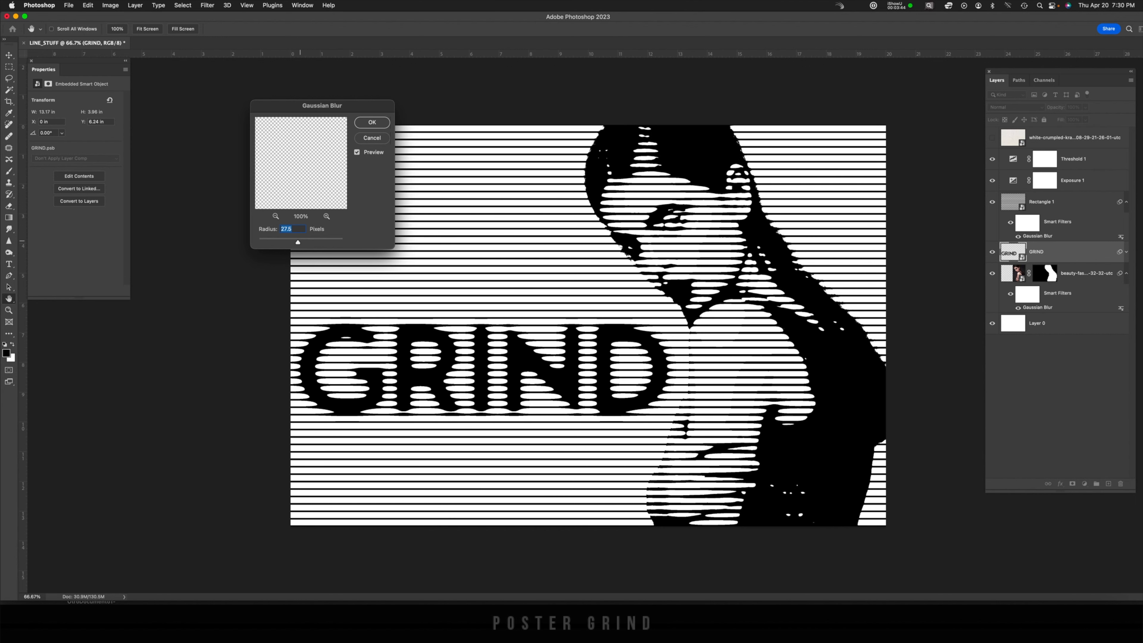
pyautogui.moveTo(298, 241); pyautogui.dragTo(303, 242)
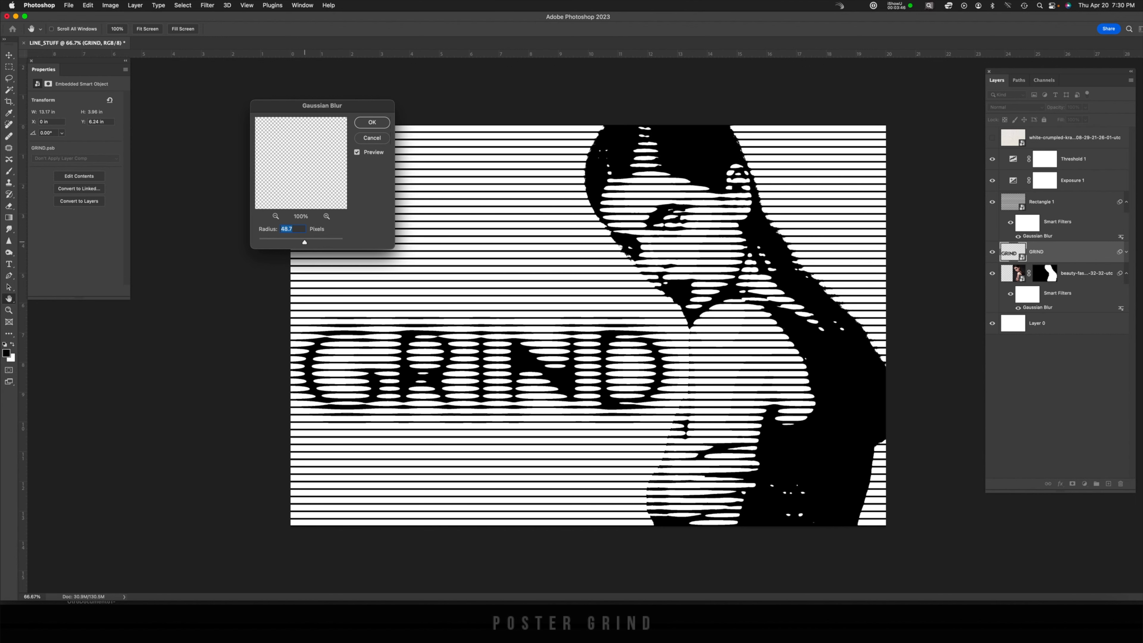
pyautogui.press('Return')
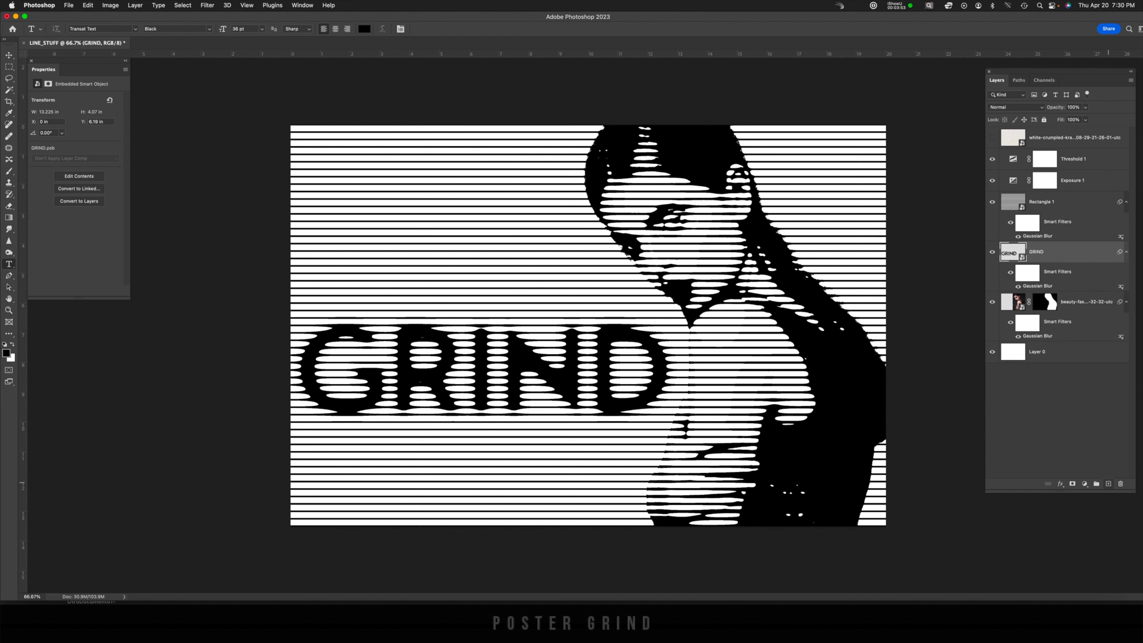
# Create a new layer and type the text THE on the poster above the GRIND text
pyautogui.click(1108, 483)
pyautogui.click(454, 292)
pyautogui.write('THE')
pyautogui.press('super+Return')
# Scale the THE text up with Free Transform
pyautogui.press('super+t')
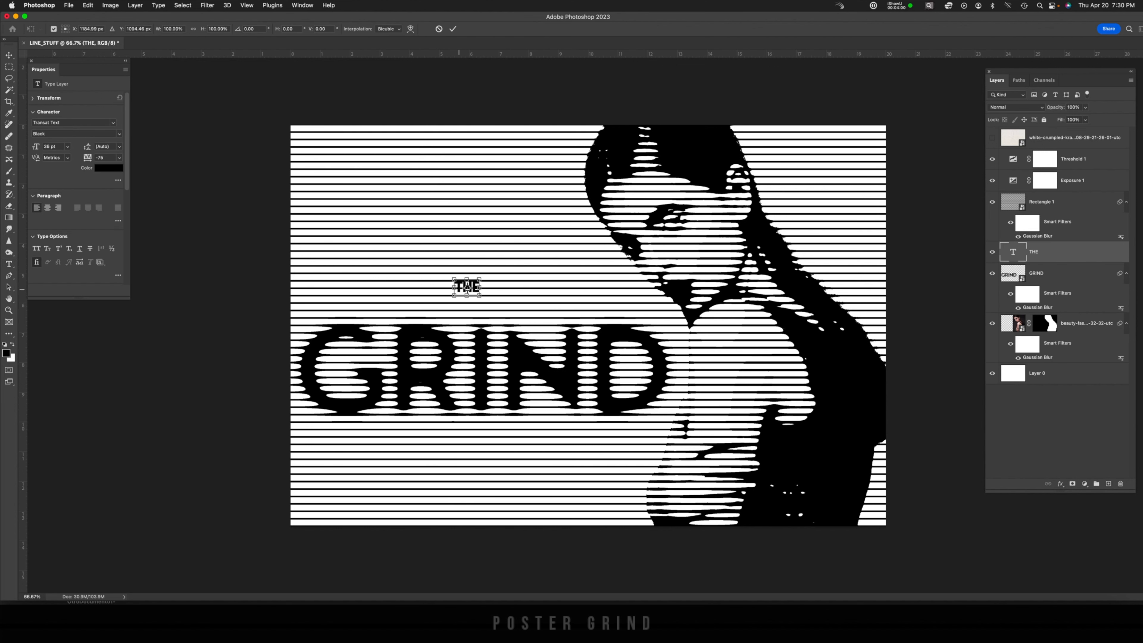
pyautogui.moveTo(481, 279); pyautogui.dragTo(567, 228)
pyautogui.press('Return')
# Apply a Gaussian Blur to the THE text and move it just above the GRIND text
pyautogui.click(208, 5)
pyautogui.moveTo(221, 120)
pyautogui.click(358, 153)
pyautogui.moveTo(303, 241); pyautogui.dragTo(292, 242)
pyautogui.press('Return')
pyautogui.press('v')
pyautogui.moveTo(570, 256); pyautogui.dragTo(476, 302)
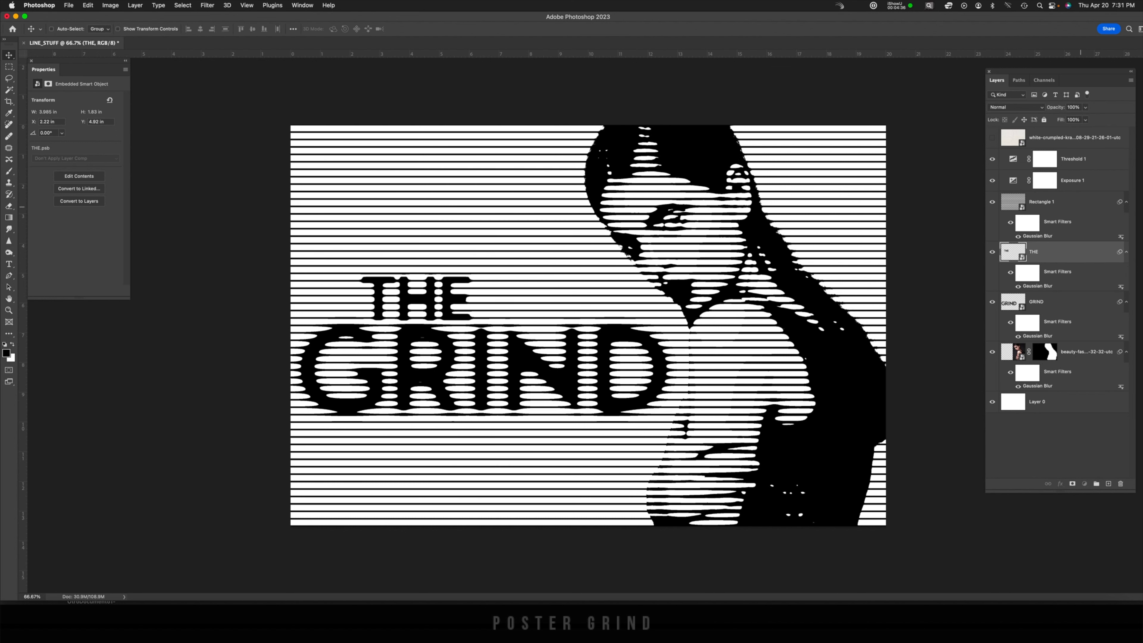
# Apply a ZigZag distort filter with Pond Ripples style to the stripes rectangle layer
pyautogui.click(1080, 203)
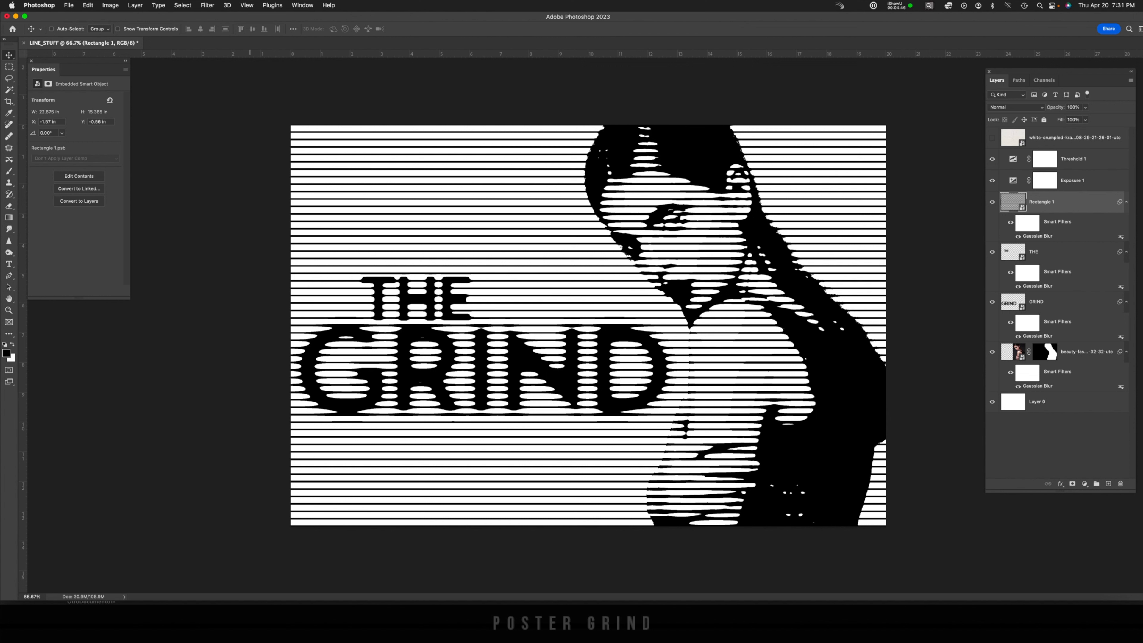
pyautogui.click(207, 5)
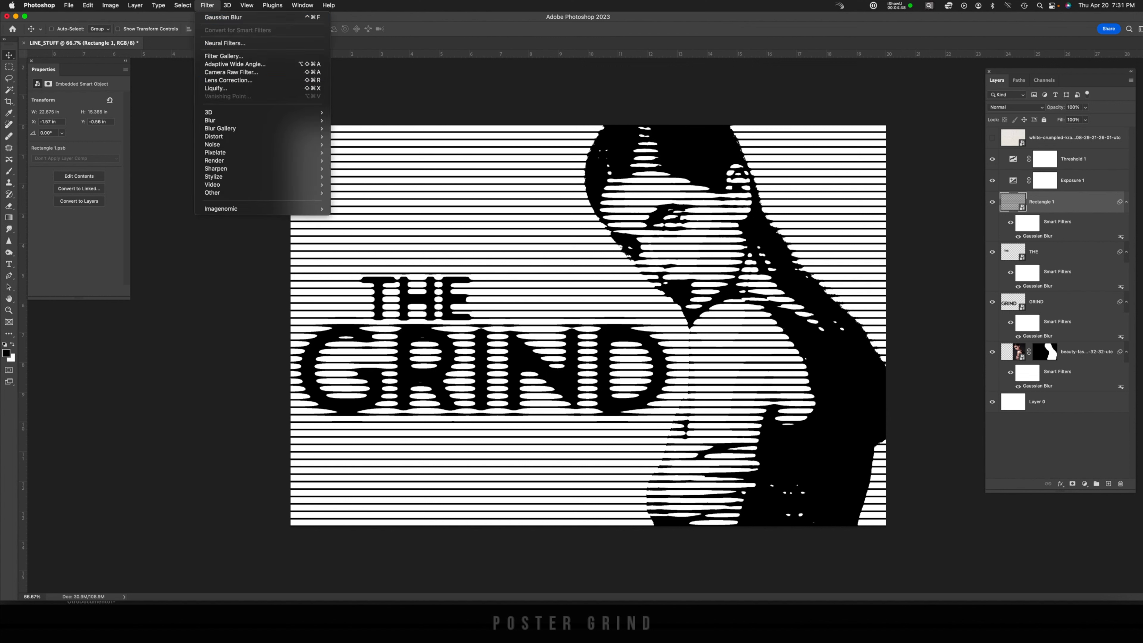
pyautogui.moveTo(213, 136)
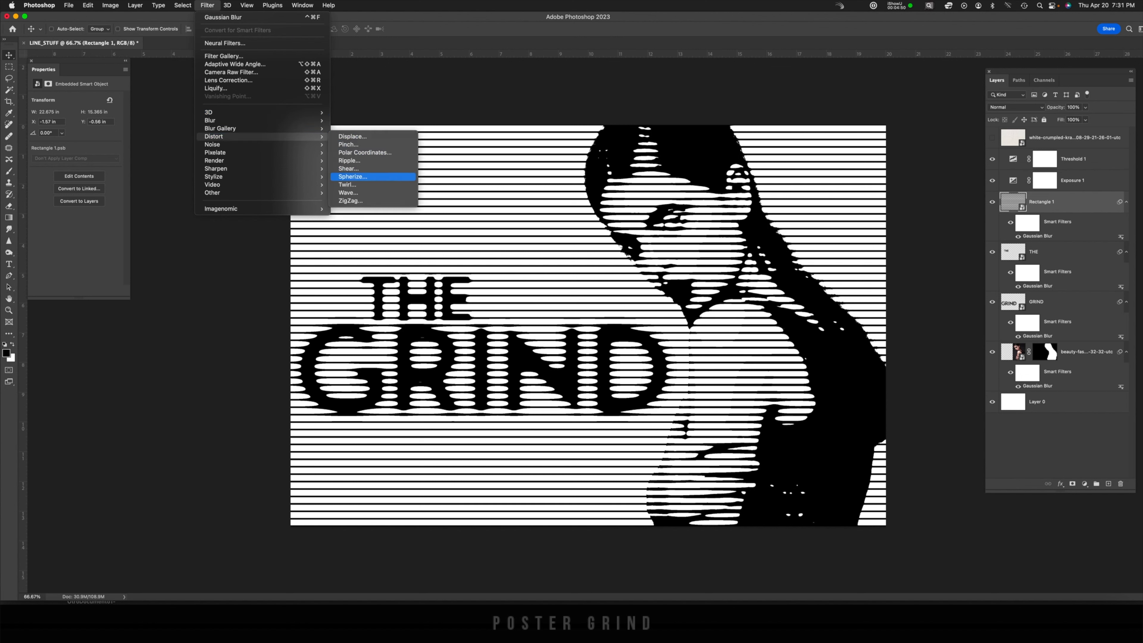
pyautogui.click(350, 201)
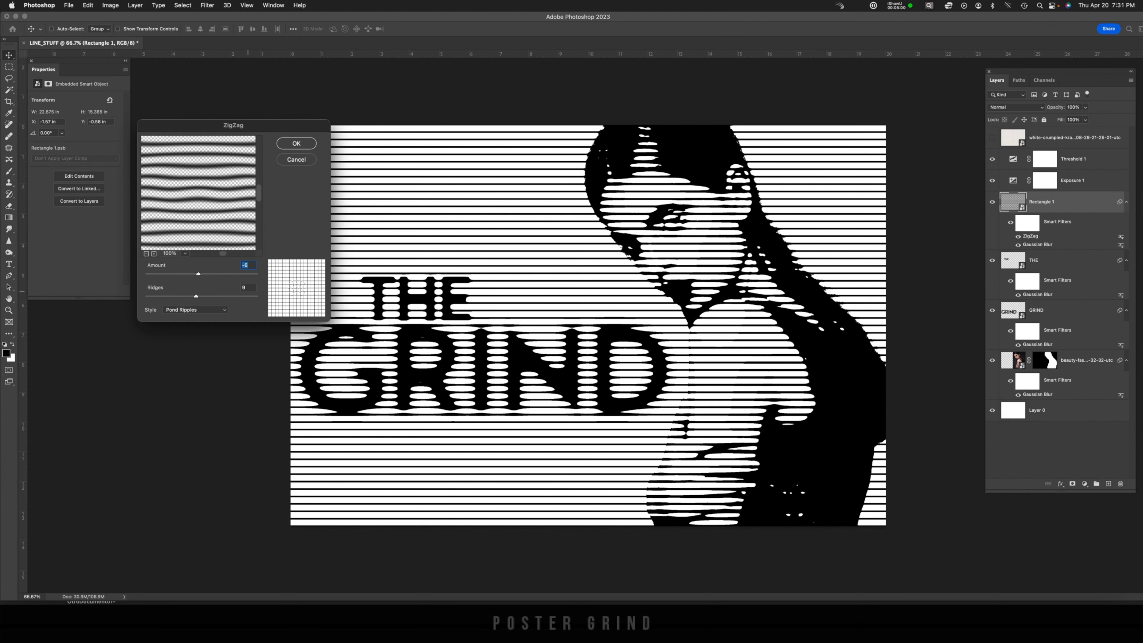
pyautogui.press('Return')
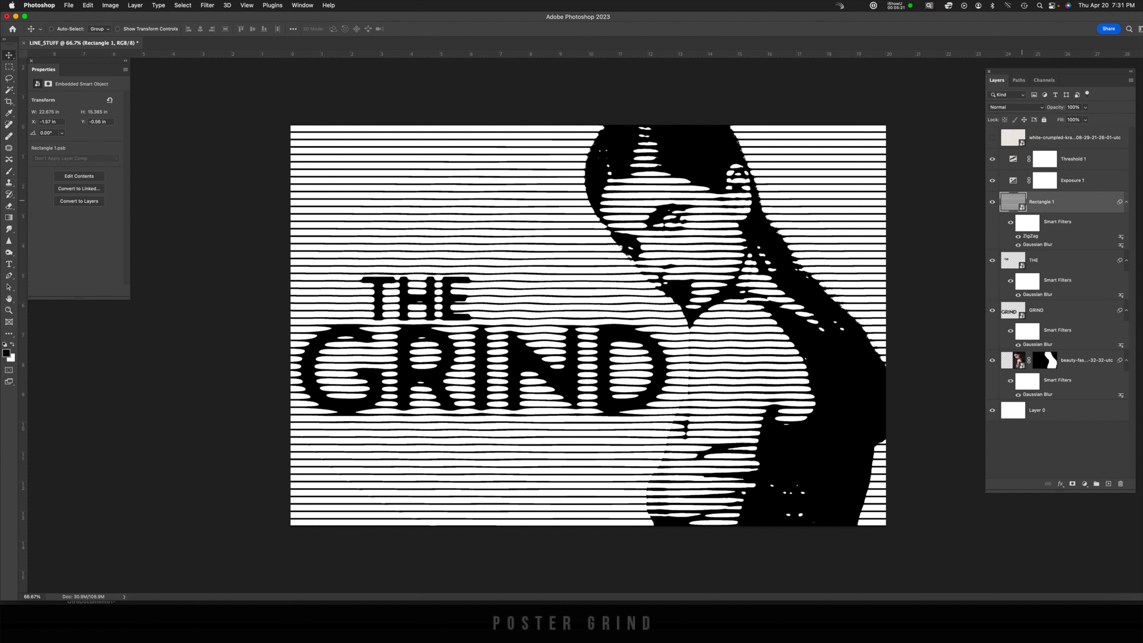
# Paint with the Brush tool on the model photo's smart filter mask around the face and body
pyautogui.click(1019, 363)
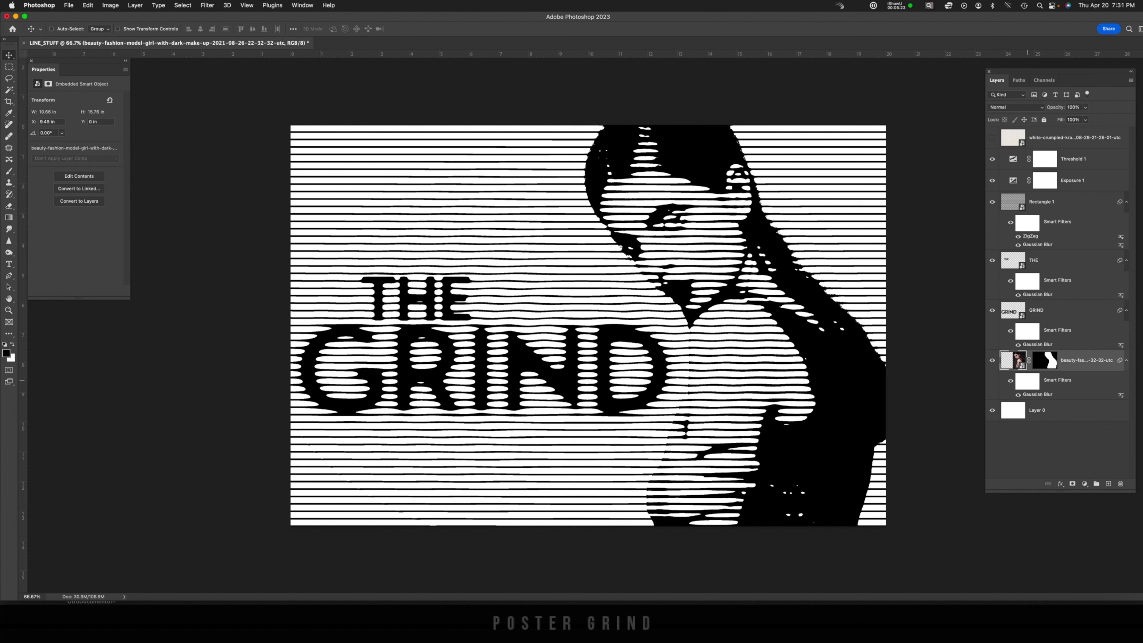
pyautogui.click(1030, 382)
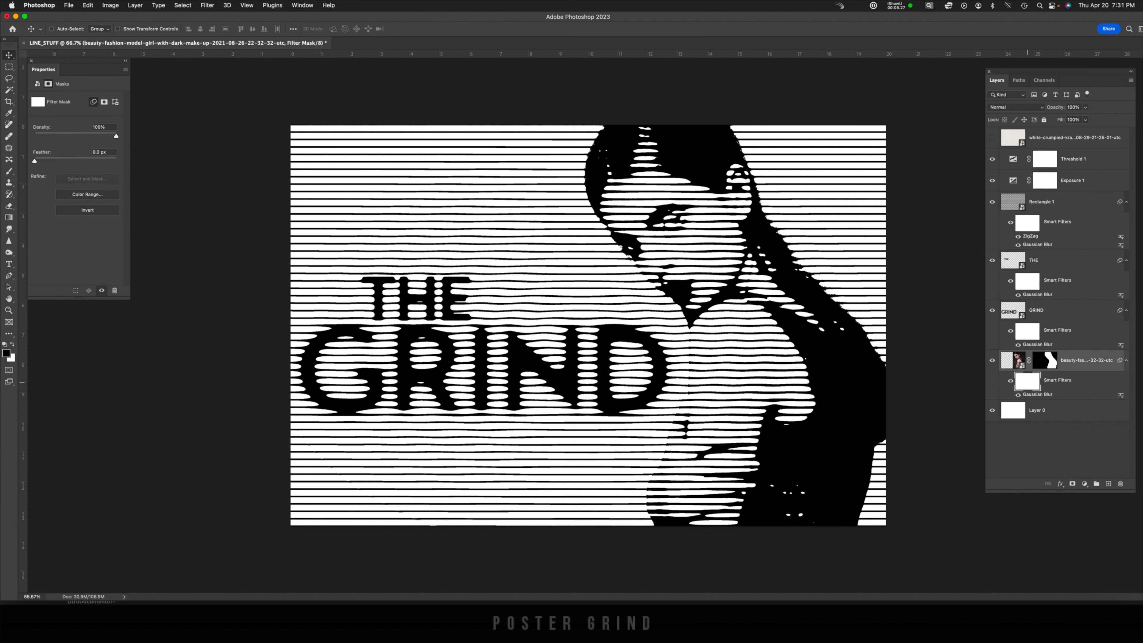
pyautogui.press('b')
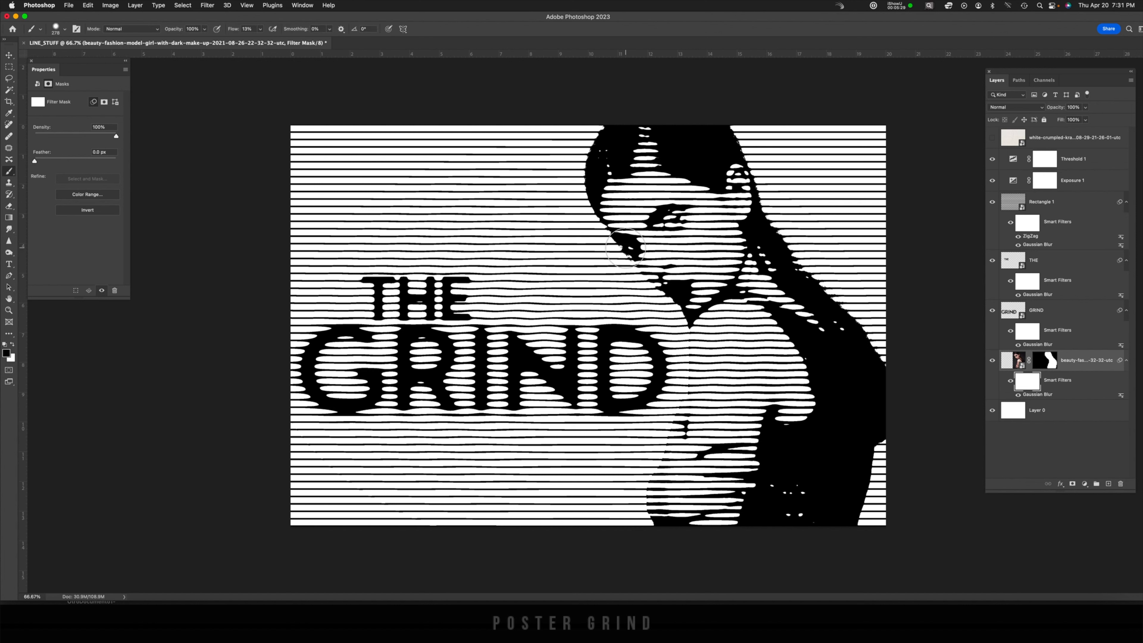
pyautogui.moveTo(677, 222)
pyautogui.mouseDown()
pyautogui.moveTo(647, 221)
pyautogui.moveTo(661, 212)
pyautogui.moveTo(687, 212)
pyautogui.moveTo(631, 248)
pyautogui.moveTo(668, 291)
pyautogui.moveTo(687, 286)
pyautogui.moveTo(668, 296)
pyautogui.moveTo(686, 282)
pyautogui.moveTo(657, 285)
pyautogui.moveTo(685, 280)
pyautogui.moveTo(649, 273)
pyautogui.moveTo(726, 153)
pyautogui.moveTo(689, 158)
pyautogui.moveTo(744, 145)
pyautogui.moveTo(744, 158)
pyautogui.moveTo(731, 132)
pyautogui.mouseUp()
pyautogui.moveTo(652, 137); pyautogui.dragTo(601, 177)
pyautogui.moveTo(825, 408); pyautogui.dragTo(811, 436)
pyautogui.moveTo(715, 477)
pyautogui.mouseDown()
pyautogui.moveTo(687, 505)
pyautogui.moveTo(686, 466)
pyautogui.mouseUp()
pyautogui.moveTo(707, 420)
pyautogui.mouseDown()
pyautogui.moveTo(783, 504)
pyautogui.moveTo(810, 286)
pyautogui.moveTo(843, 291)
pyautogui.mouseUp()
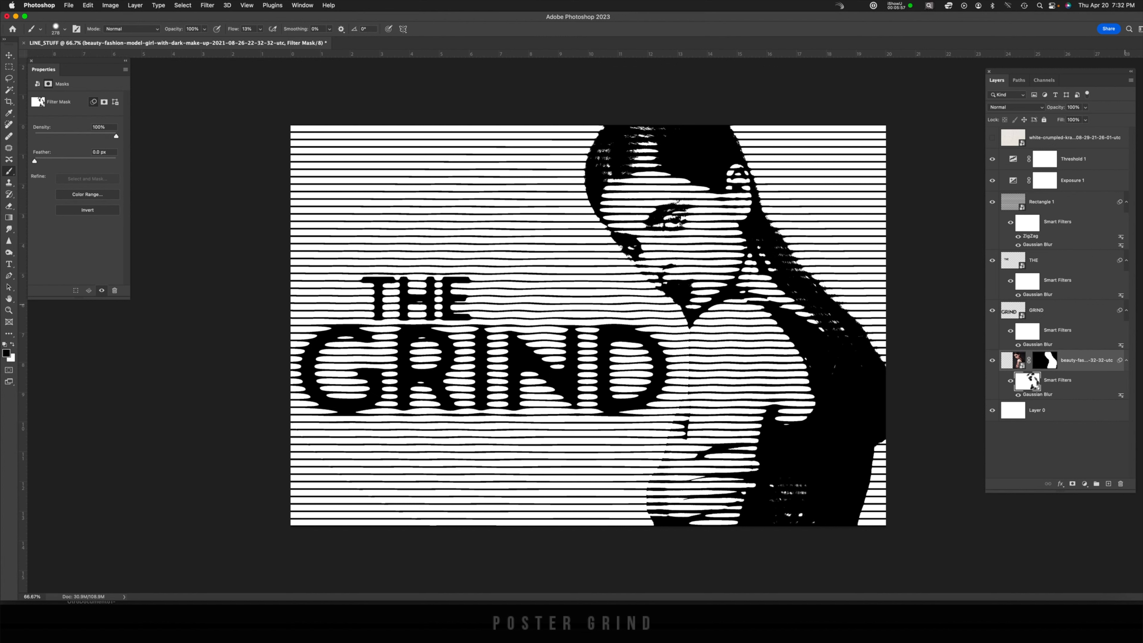
# Stamp all visible layers into a new layer above Threshold 1 and convert it to a smart object
pyautogui.click(1016, 158)
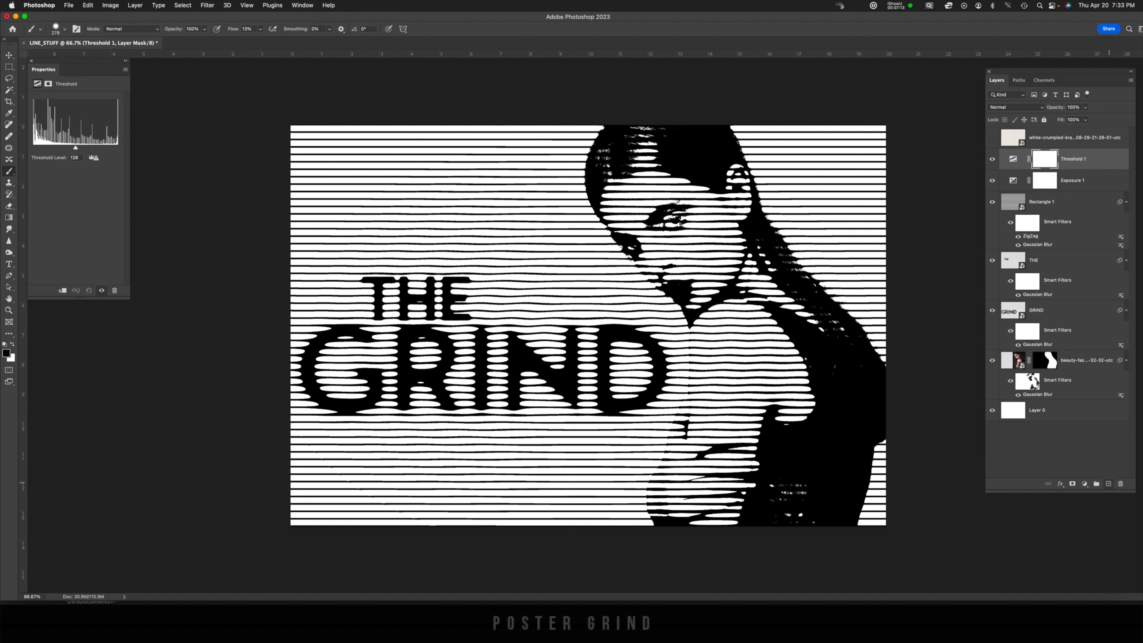
pyautogui.click(1108, 483)
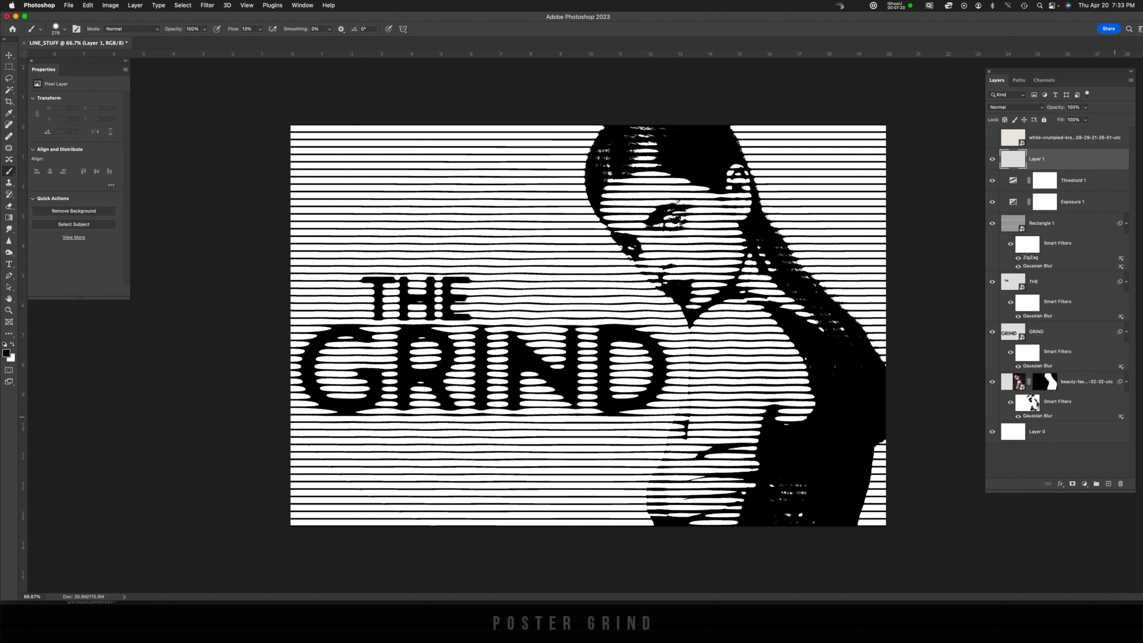
pyautogui.press('super+alt+shift+e')
pyautogui.rightClick(1076, 161)
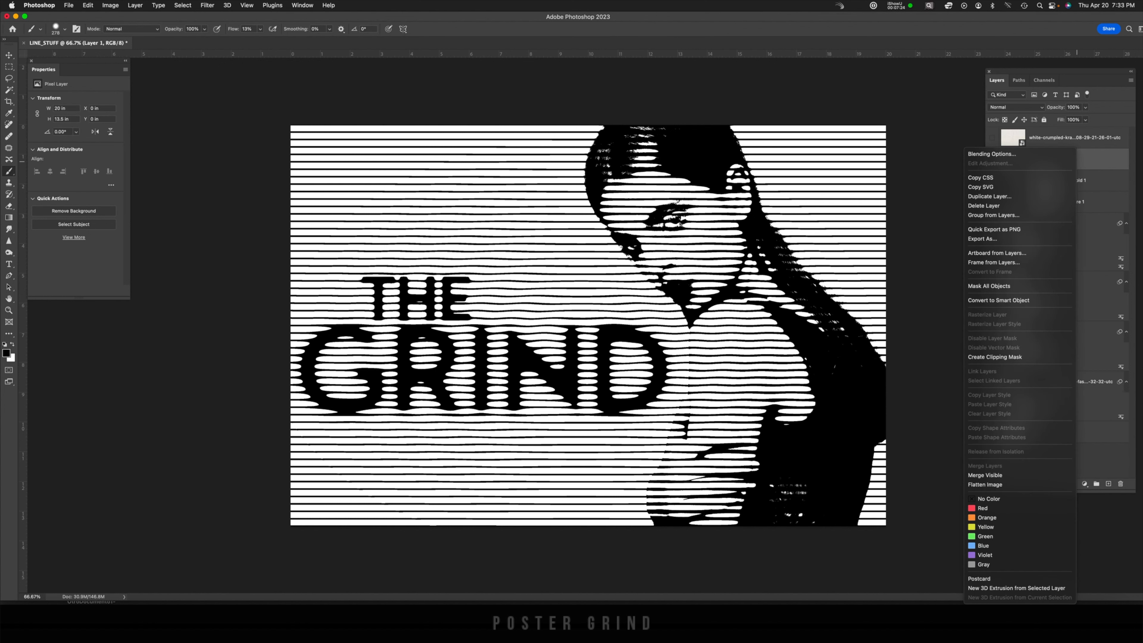
pyautogui.click(999, 299)
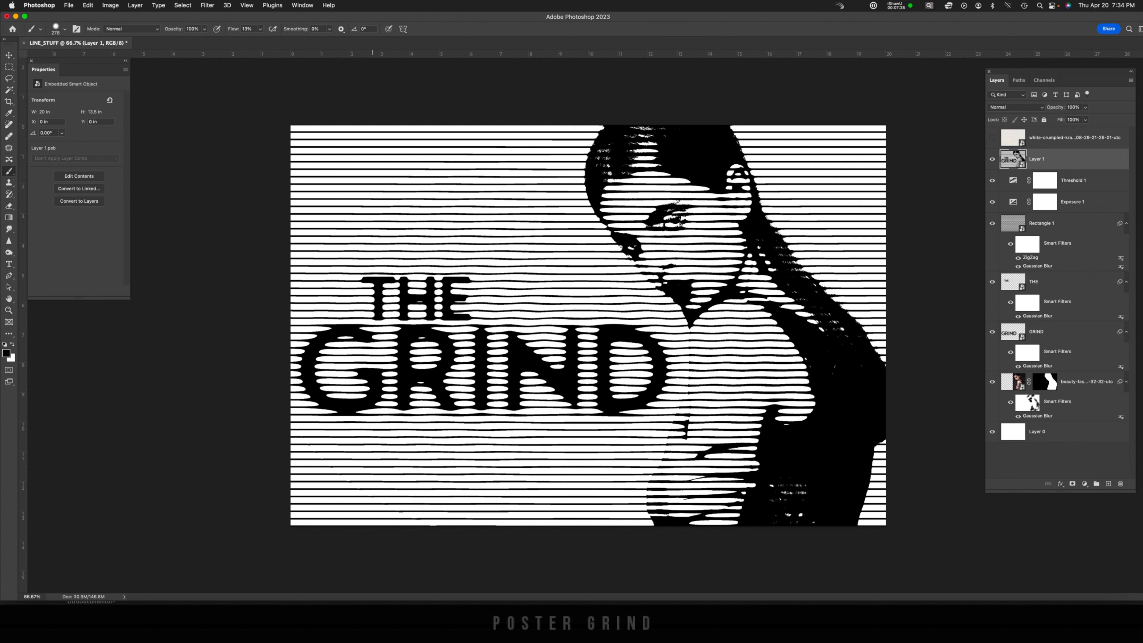
# Select the stamped layer's sampled colors with Color Range and fill them with a black (000000) Solid Color layer
pyautogui.click(183, 5)
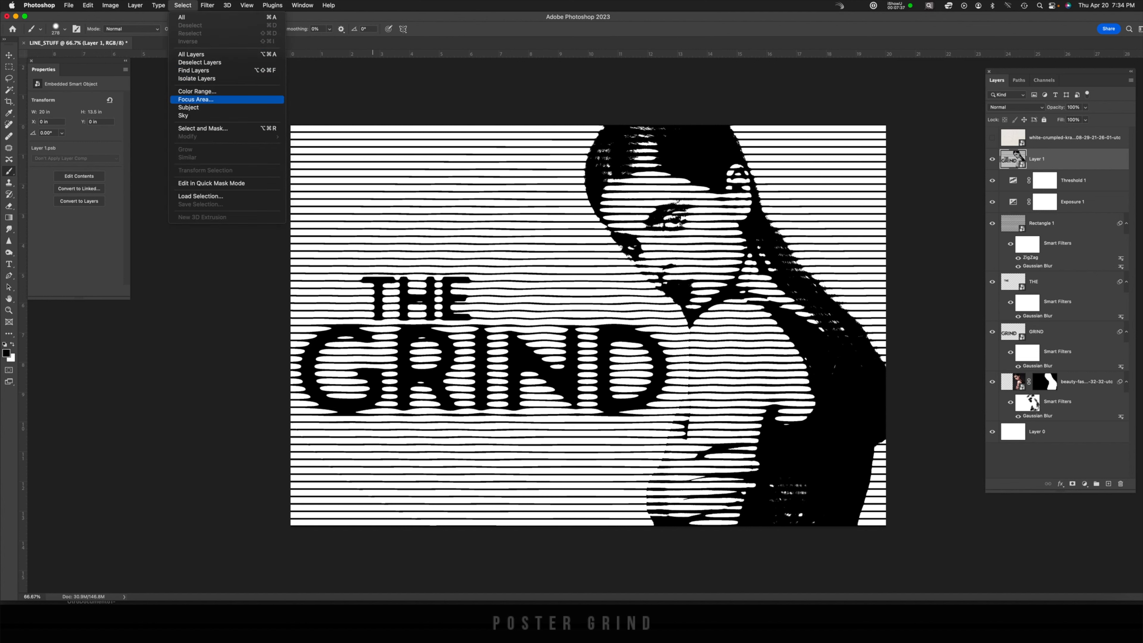
pyautogui.click(197, 91)
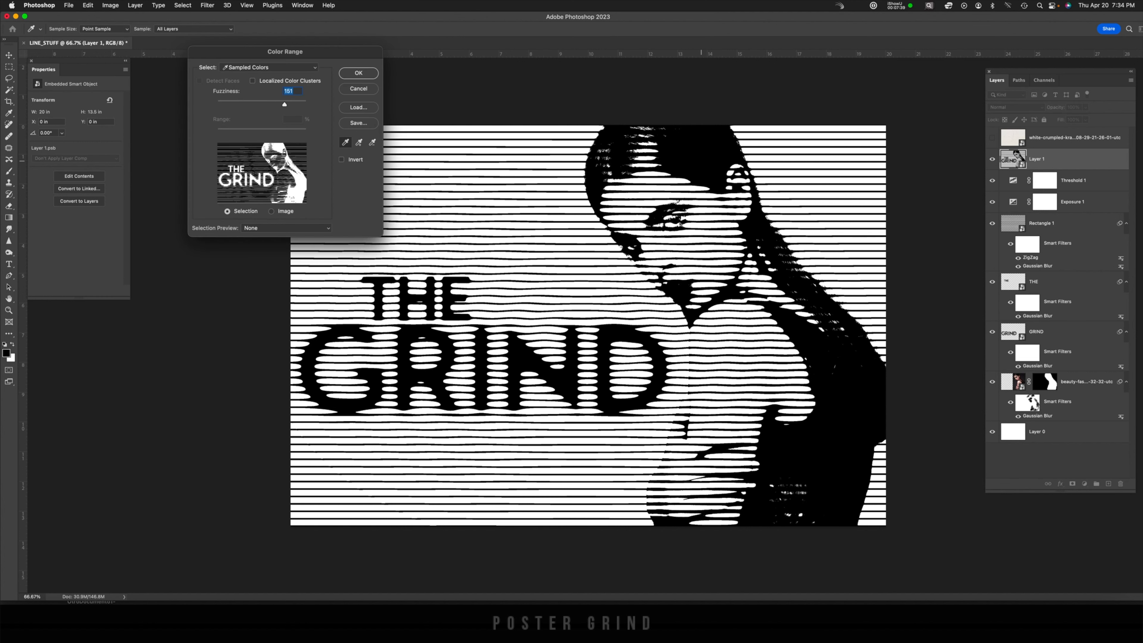
pyautogui.click(358, 73)
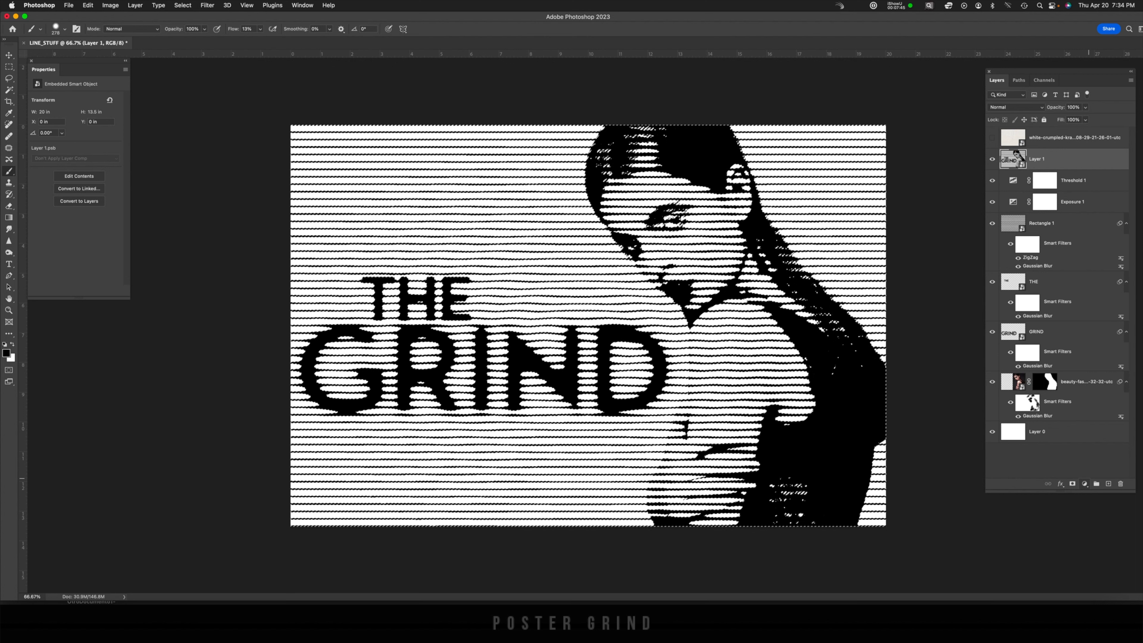
pyautogui.click(1085, 484)
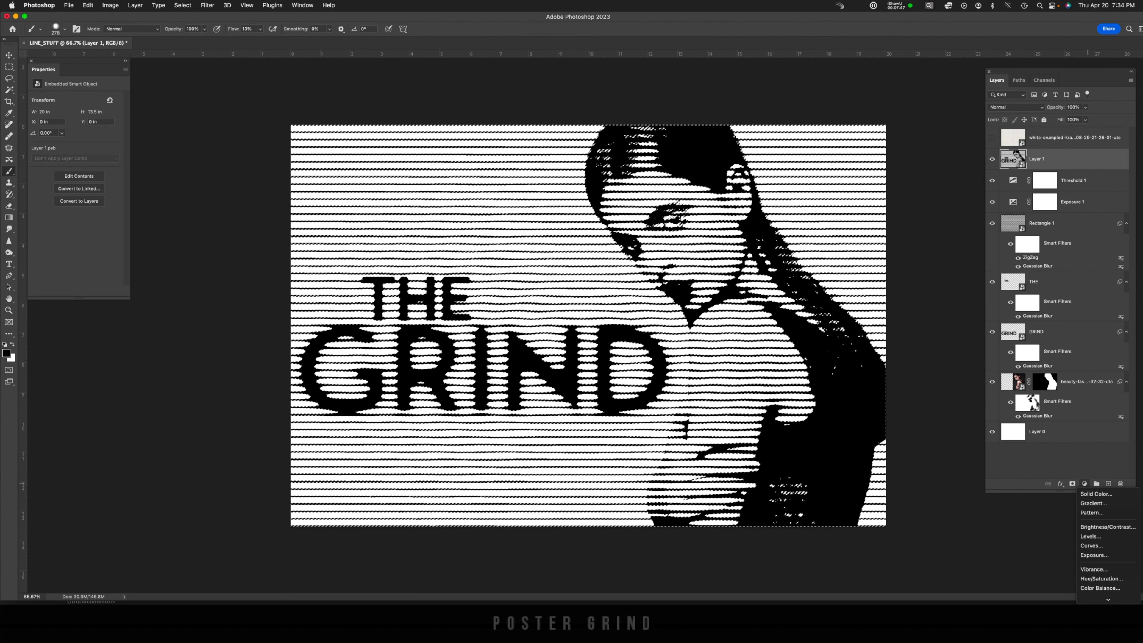
pyautogui.click(1097, 494)
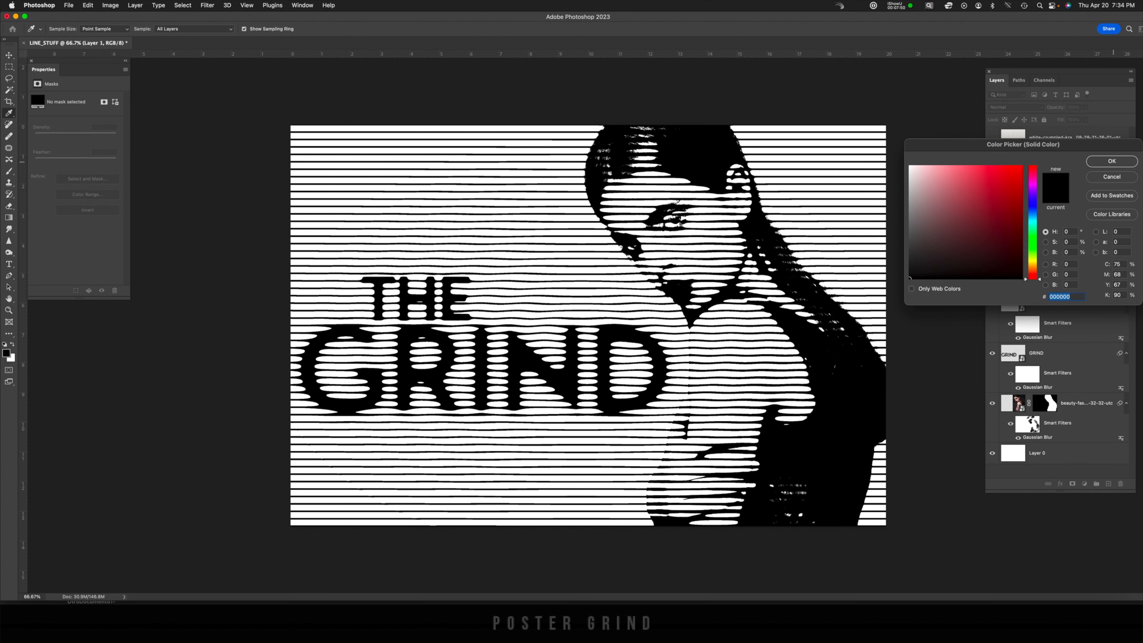
pyautogui.click(1111, 161)
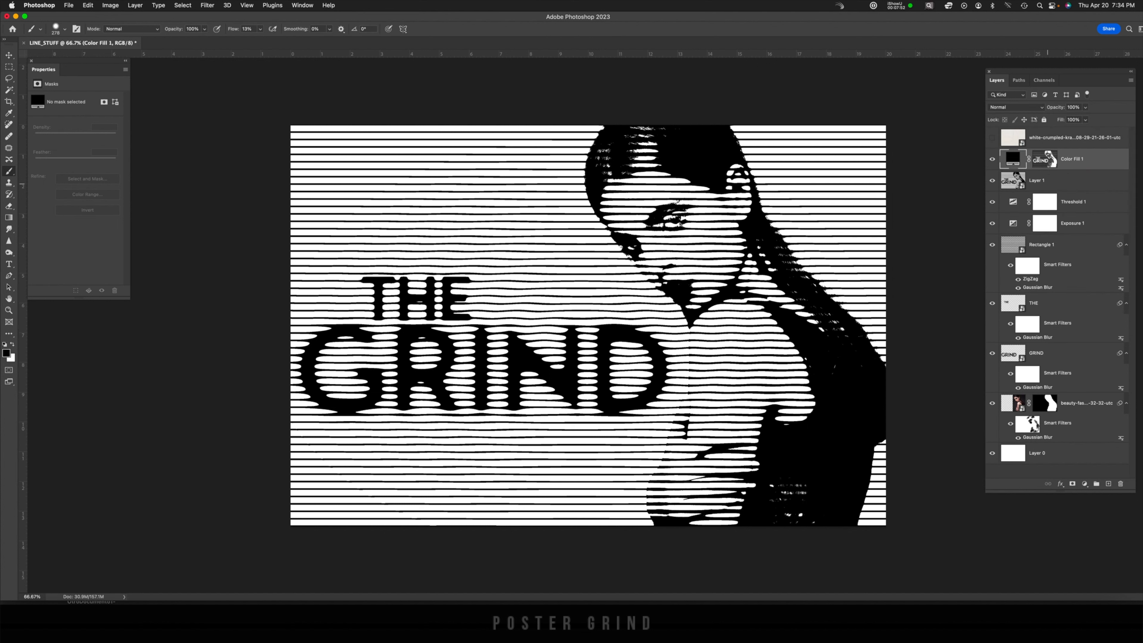
# Convert the black Color Fill 1 layer to a smart object
pyautogui.rightClick(1098, 150)
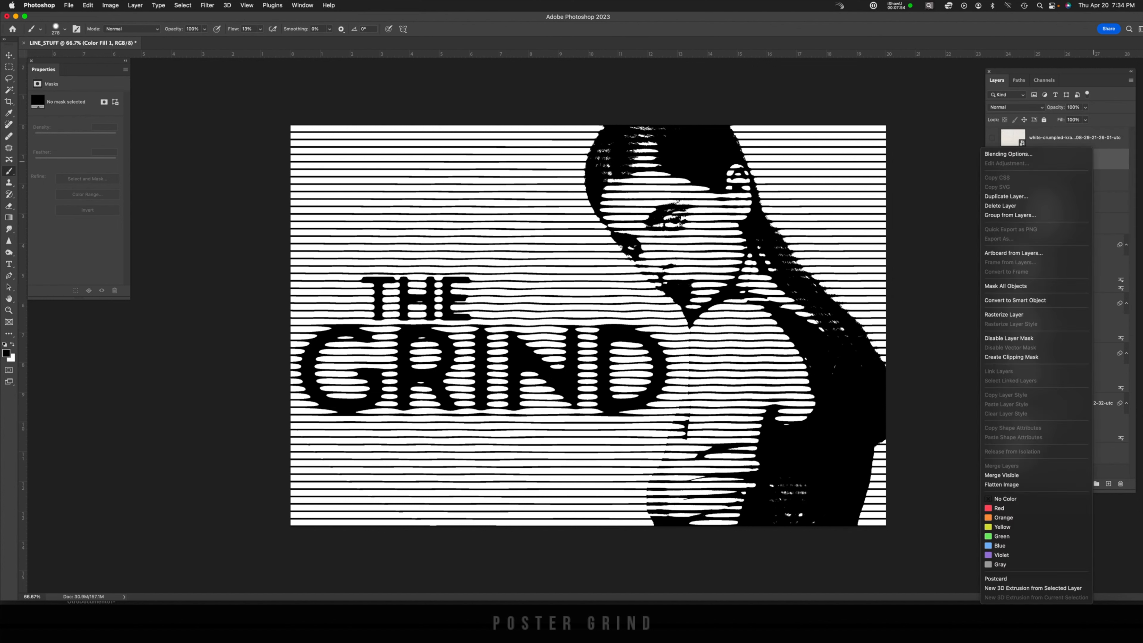
pyautogui.click(1014, 300)
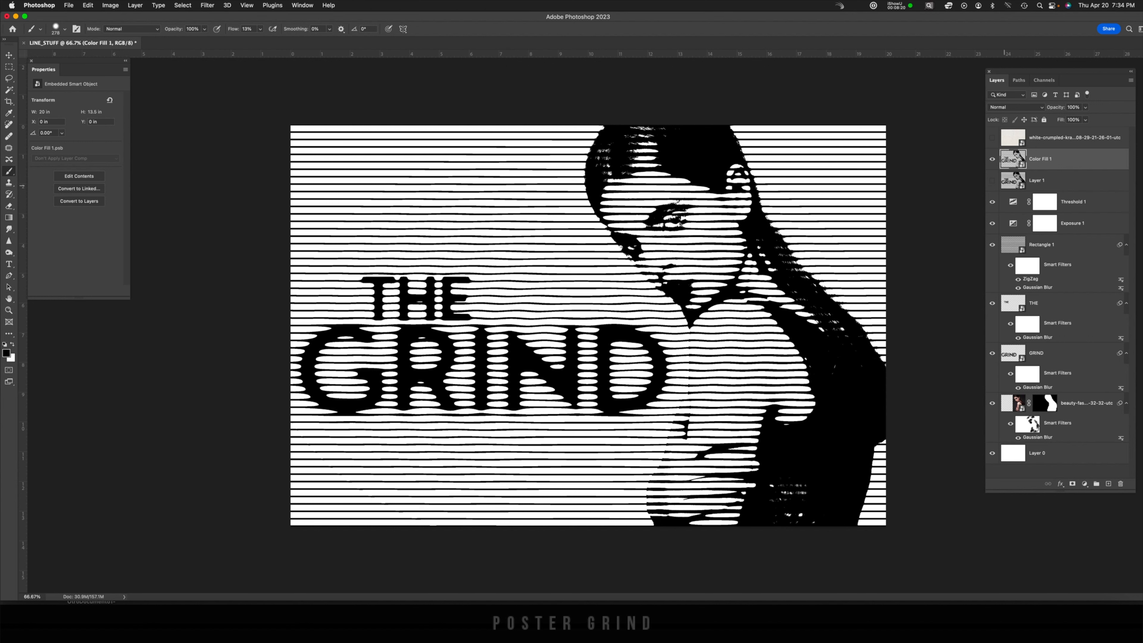
# Move the crumpled paper texture layer below Color Fill 1 and turn on its visibility
pyautogui.moveTo(1017, 138); pyautogui.dragTo(1014, 170)
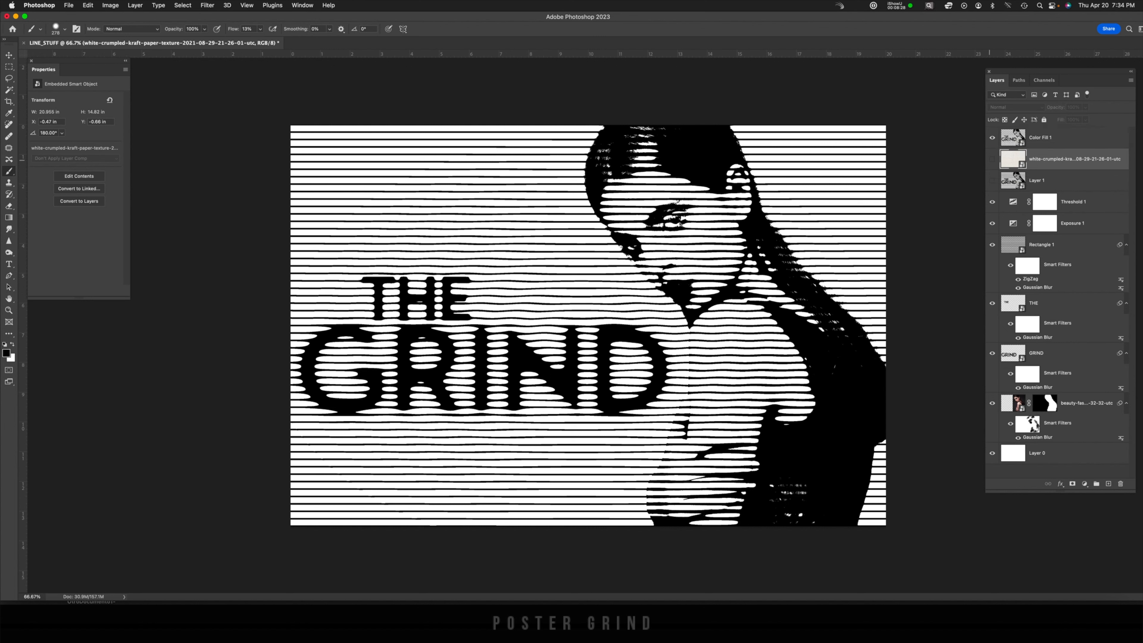
pyautogui.click(992, 158)
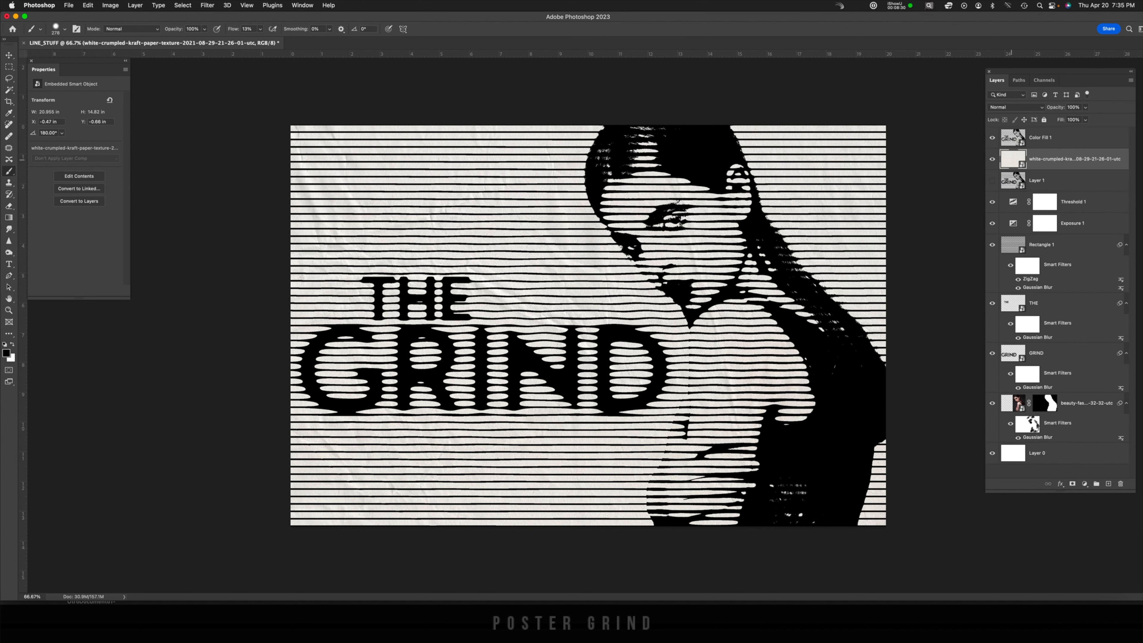
# Split the white Underlying Layer Blend If slider of Color Fill 1 to 167 in its blending options
pyautogui.click(1009, 140)
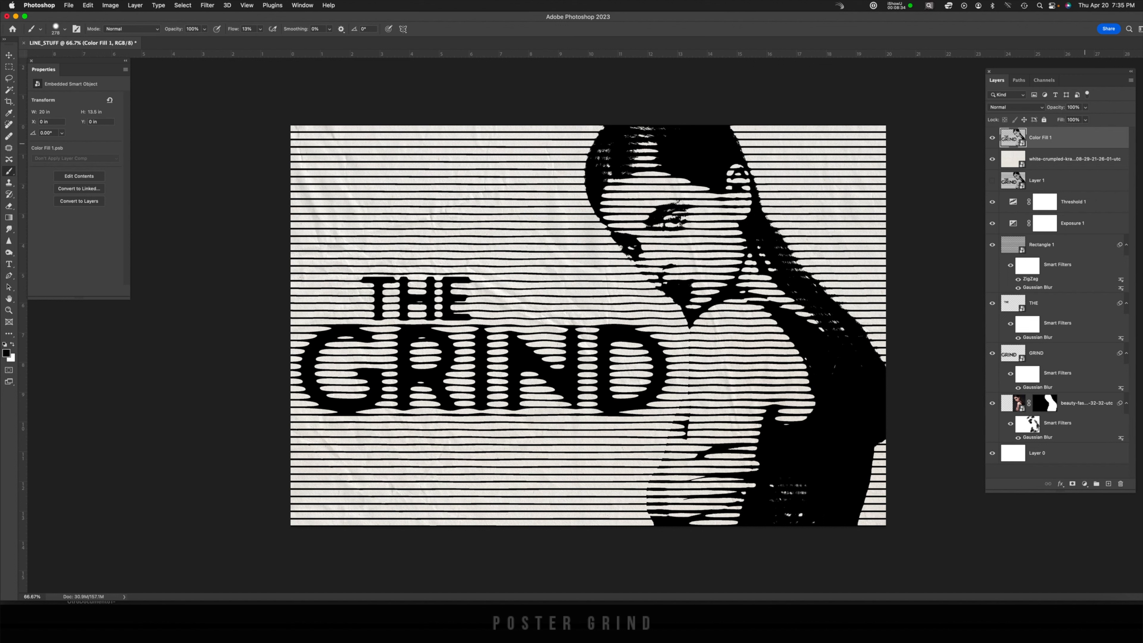
pyautogui.doubleClick(1089, 137)
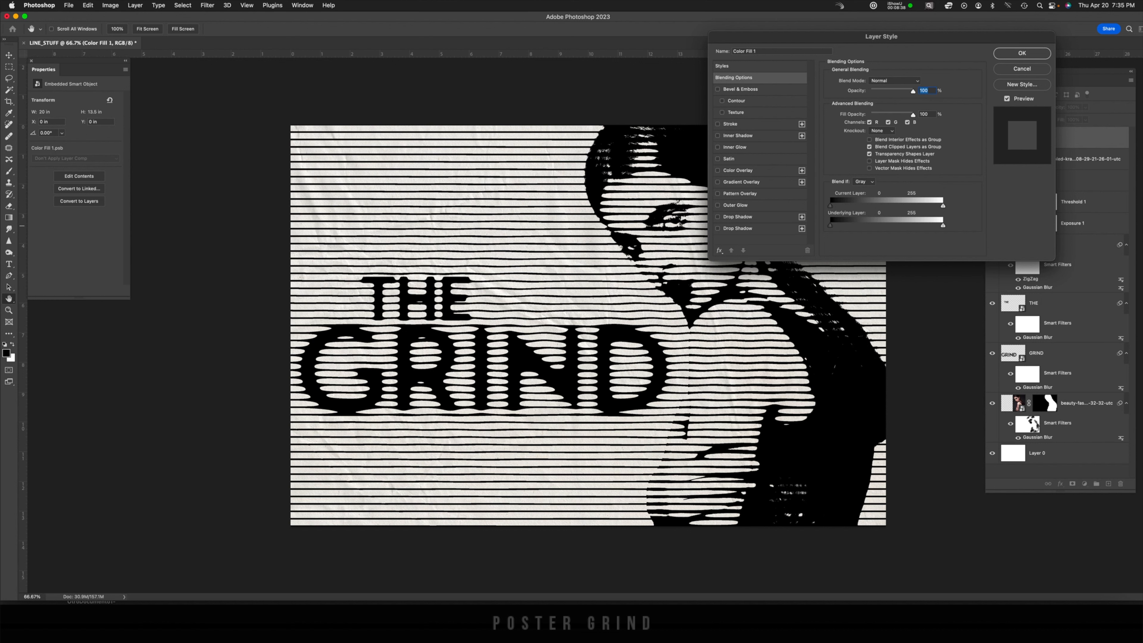
pyautogui.moveTo(940, 225); pyautogui.dragTo(931, 225)
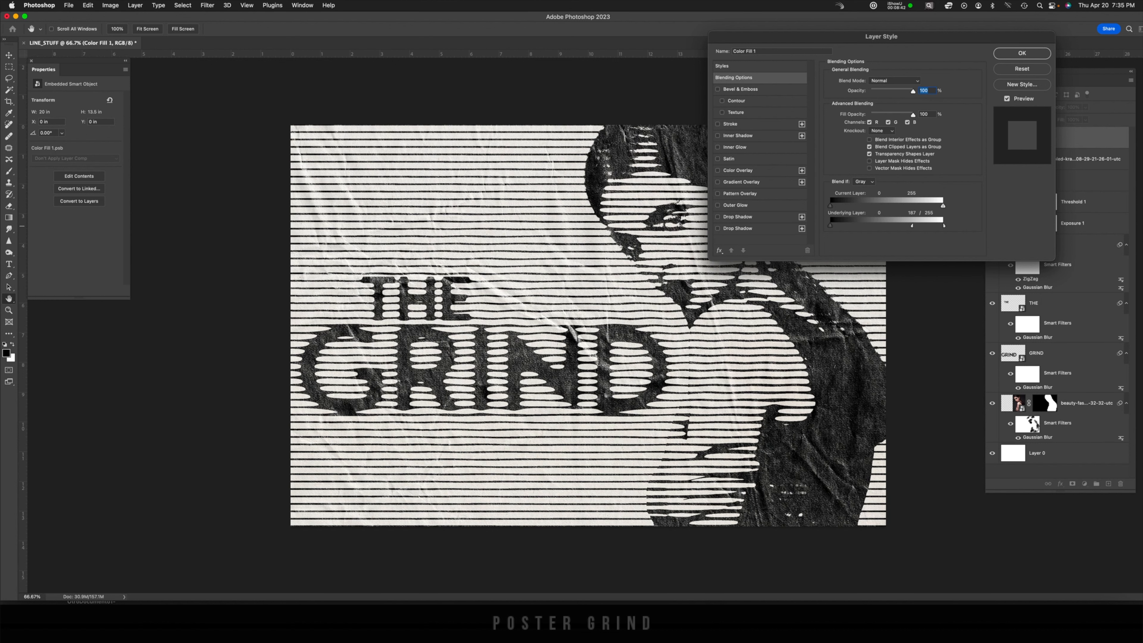
pyautogui.moveTo(923, 225); pyautogui.dragTo(929, 225)
pyautogui.press('Return')
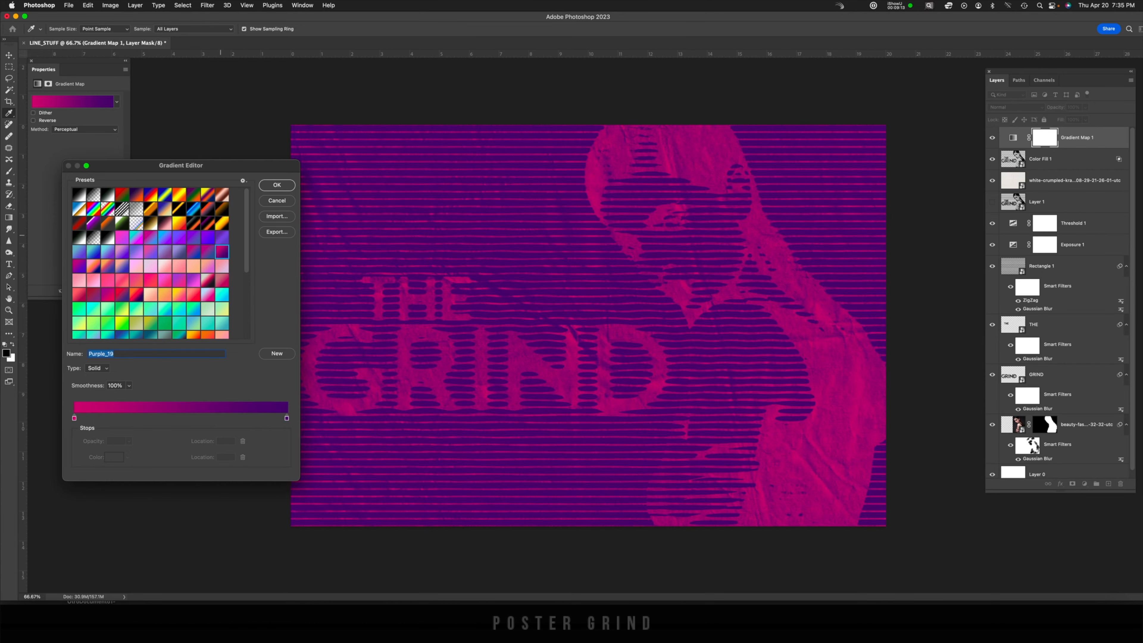
# Confirm a Gradient Map adjustment layer using the Purple_19 gradient on top of the poster
pyautogui.click(277, 185)
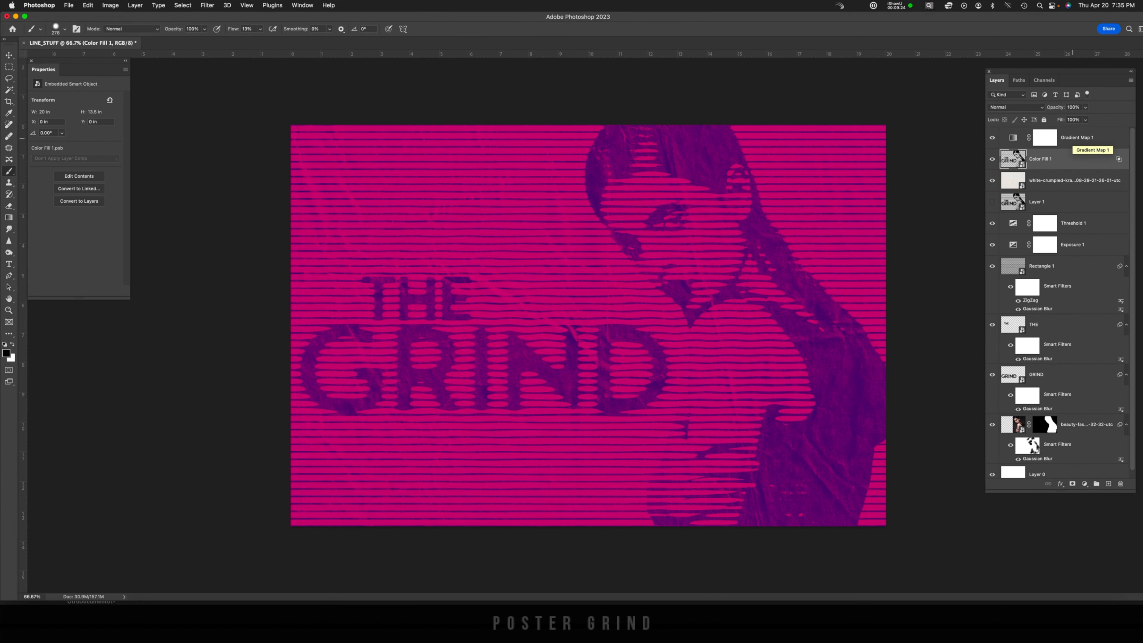